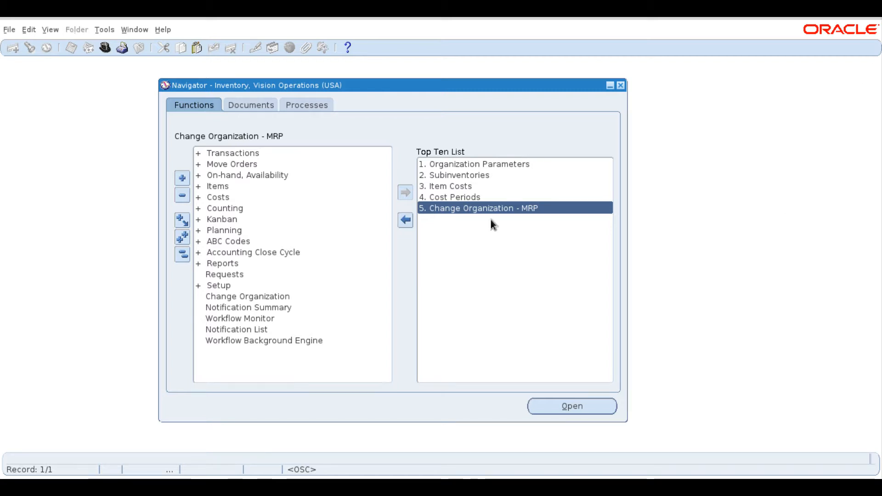
Step: Open the Organizations definition form from the inventory organization setup and start a new organization record
{"action": "left_click", "coordinate": [240, 257]}
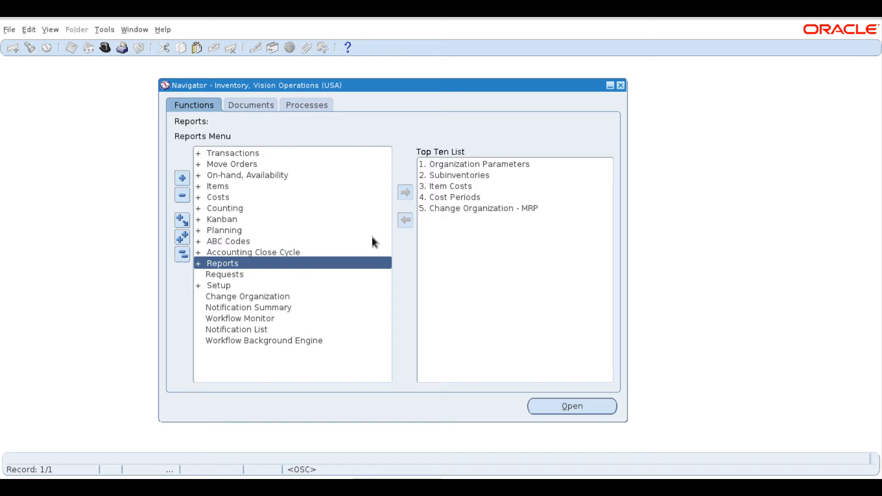
{"action": "double_click", "coordinate": [222, 284]}
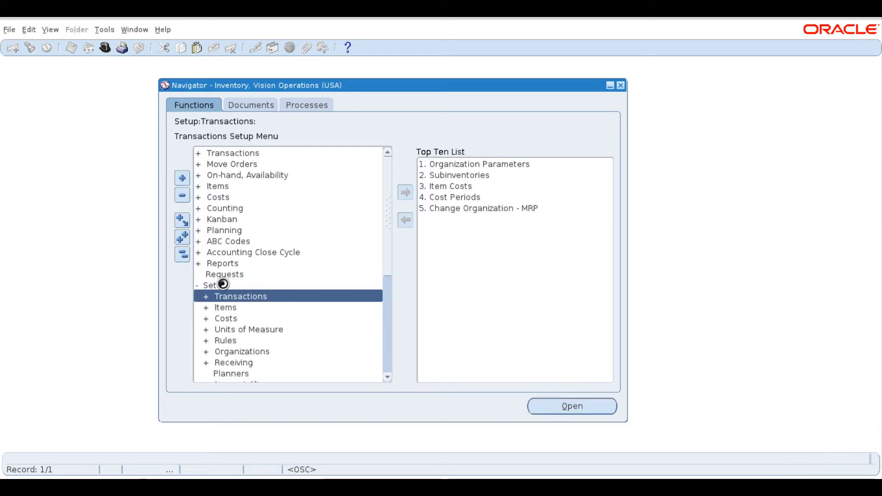
{"action": "left_click", "coordinate": [239, 351]}
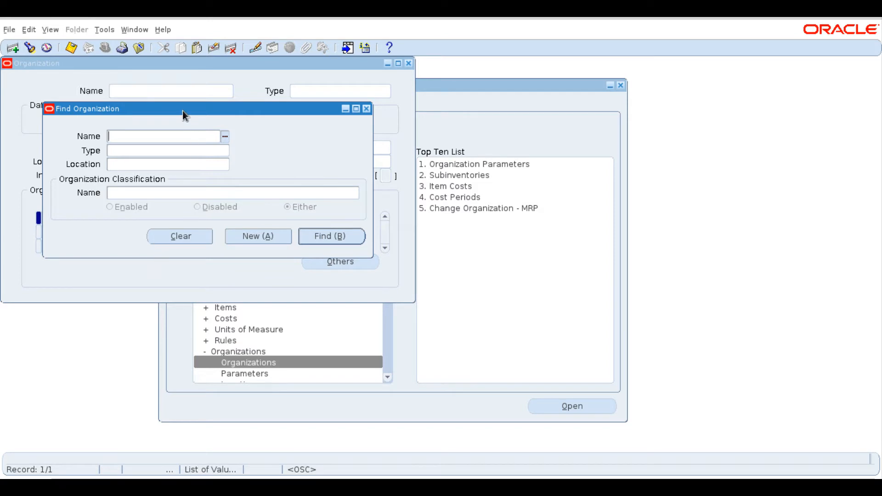
{"action": "left_click_drag", "start_coordinate": [183, 112], "coordinate": [459, 213]}
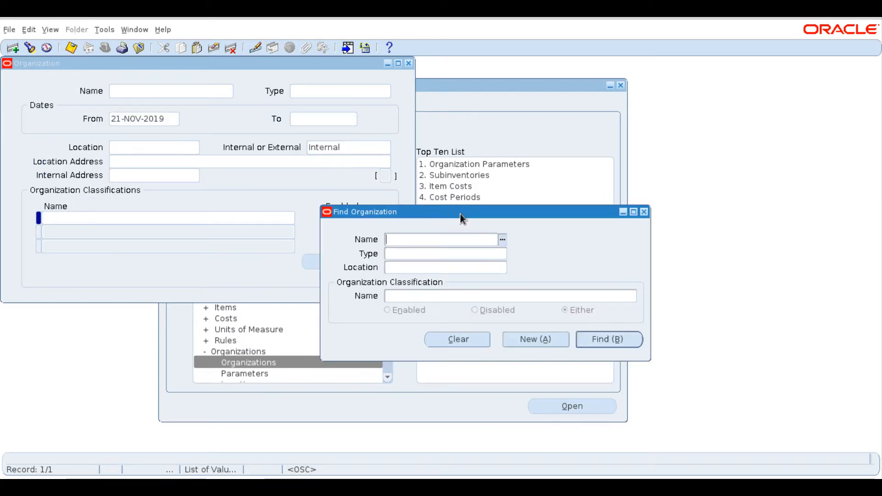
{"action": "left_click", "coordinate": [179, 63]}
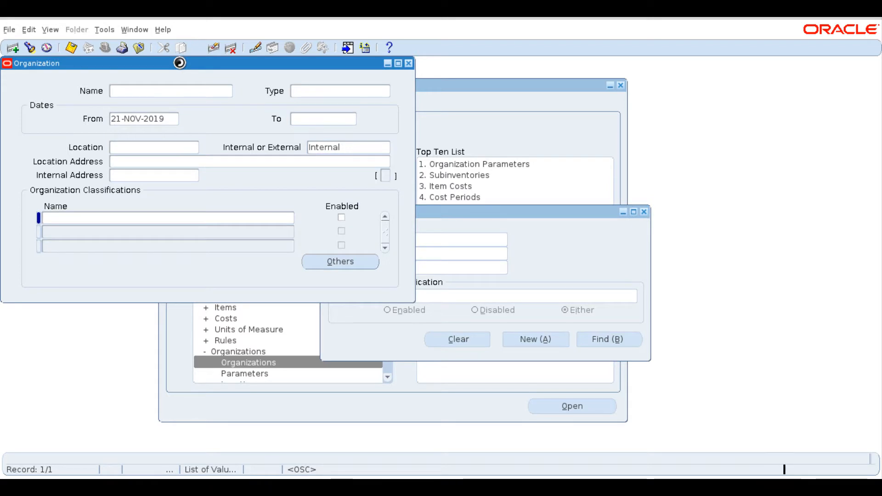
{"action": "left_click", "coordinate": [455, 215]}
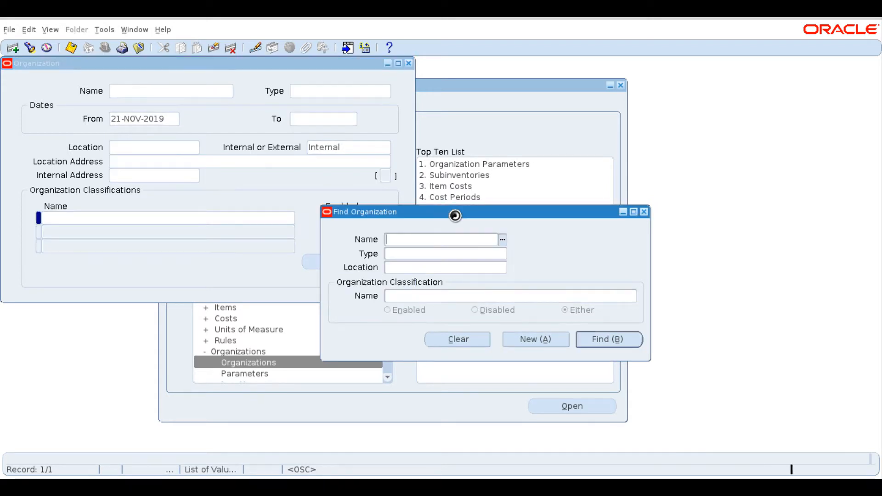
{"action": "left_click", "coordinate": [510, 342]}
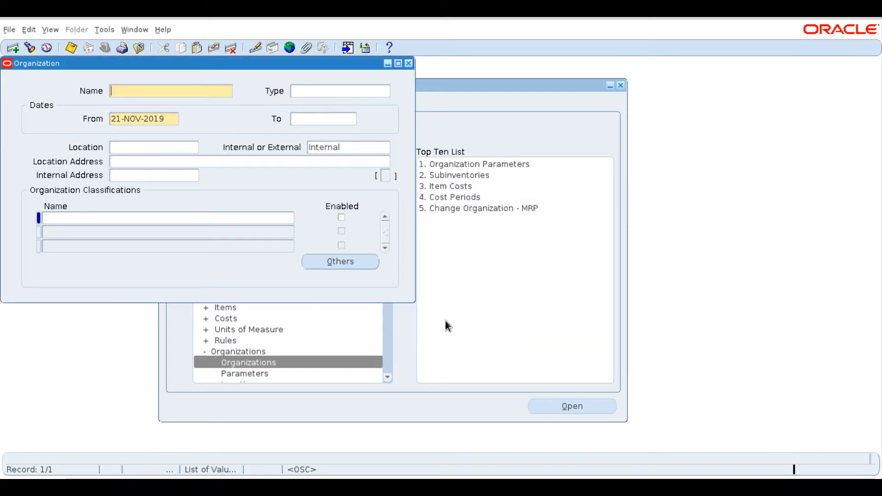
{"action": "left_click_drag", "start_coordinate": [76, 67], "coordinate": [138, 116]}
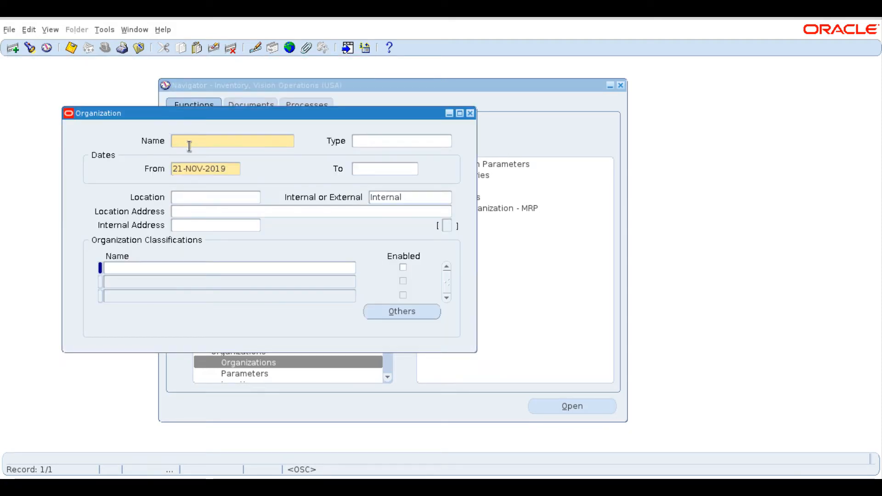
Step: Name the new organization RSR_3 and set its type to Plant
{"action": "type", "text": "RSR_"}
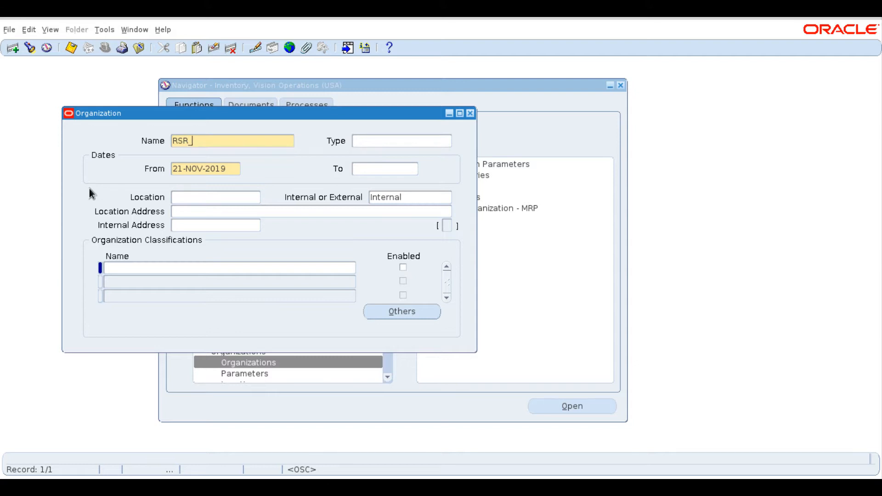
{"action": "type", "text": " 3"}
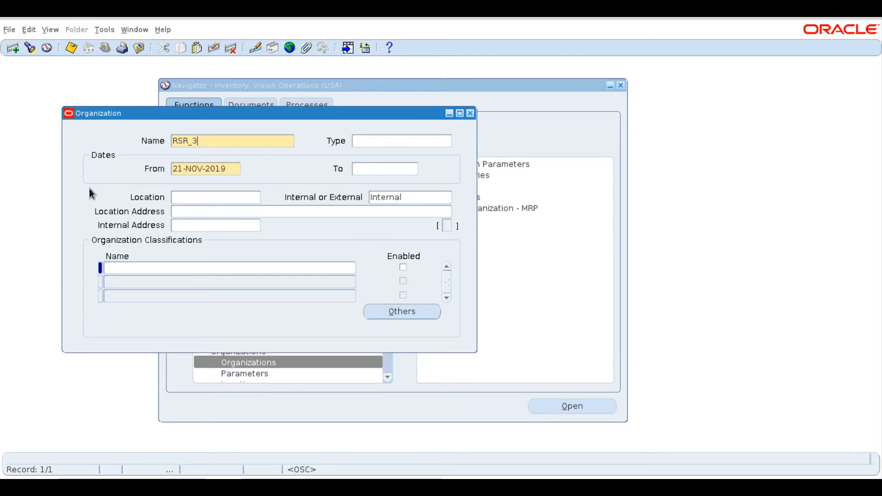
{"action": "left_click", "coordinate": [384, 142]}
{"action": "type", "text": "Pla"}
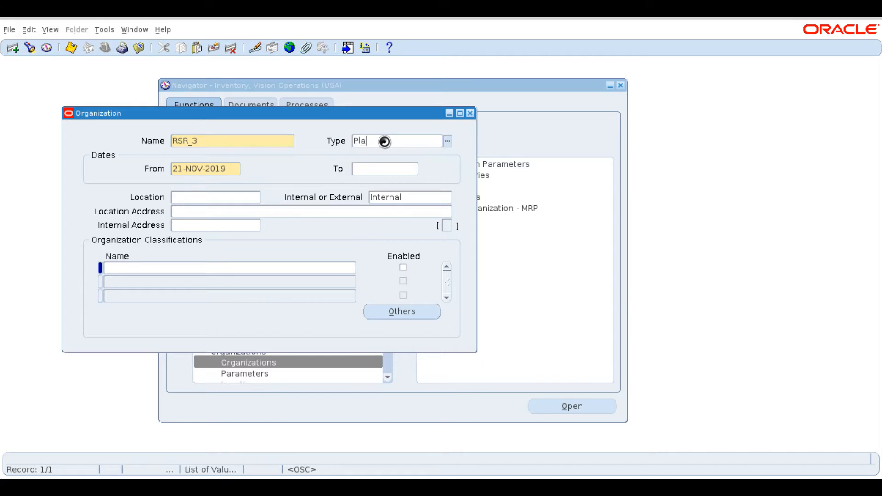
{"action": "key", "text": "Tab"}
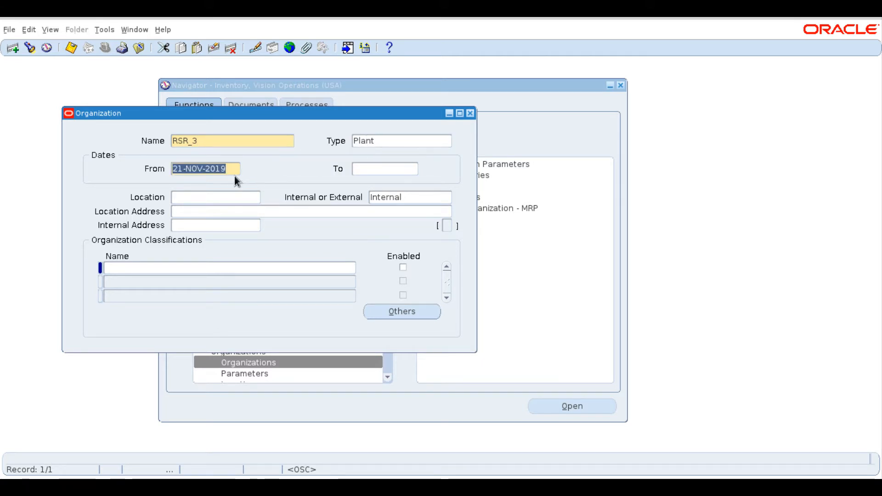
{"action": "left_click", "coordinate": [230, 170]}
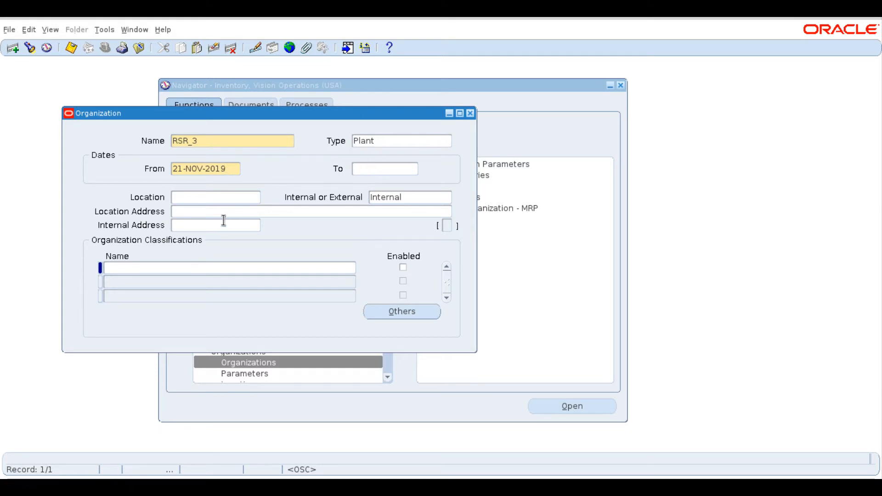
Step: Set the organization's location to Cmalur and view the location's full address details
{"action": "left_click", "coordinate": [219, 195]}
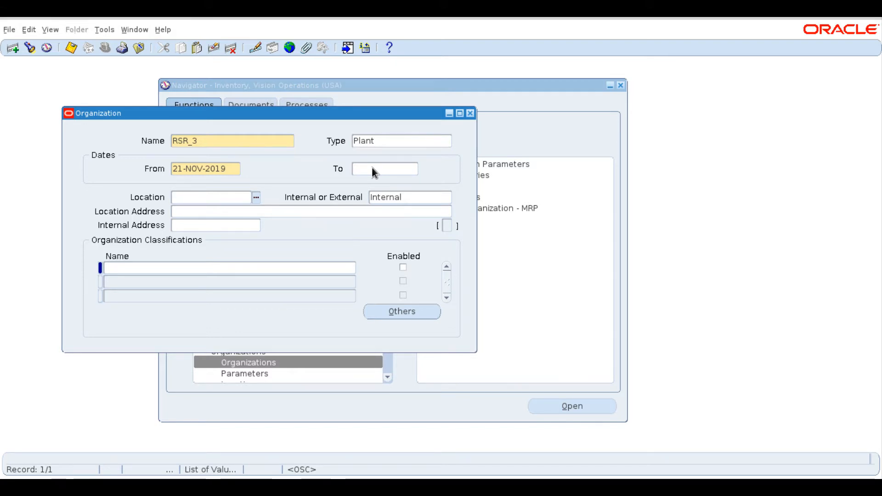
{"action": "type", "text": "Cma"}
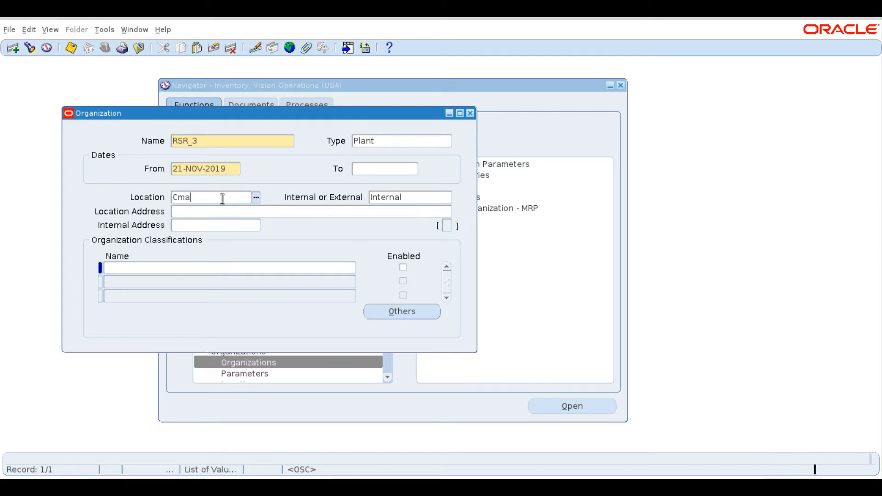
{"action": "key", "text": "Tab"}
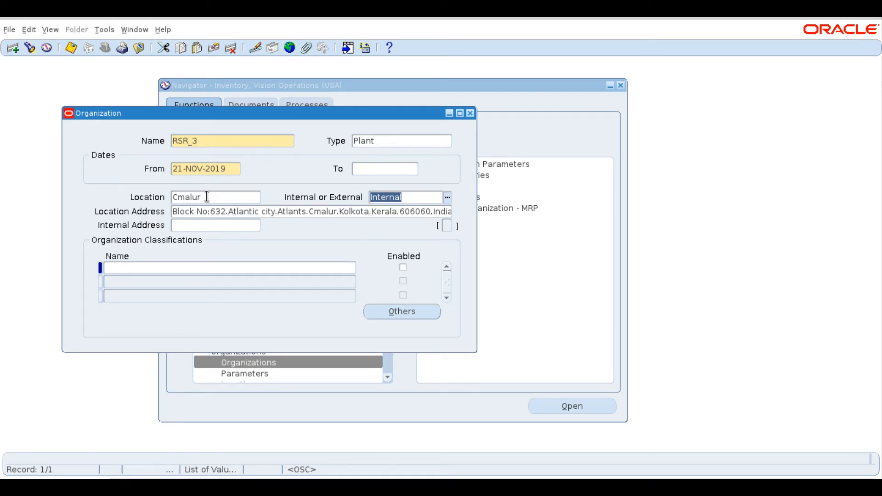
{"action": "left_click", "coordinate": [439, 212]}
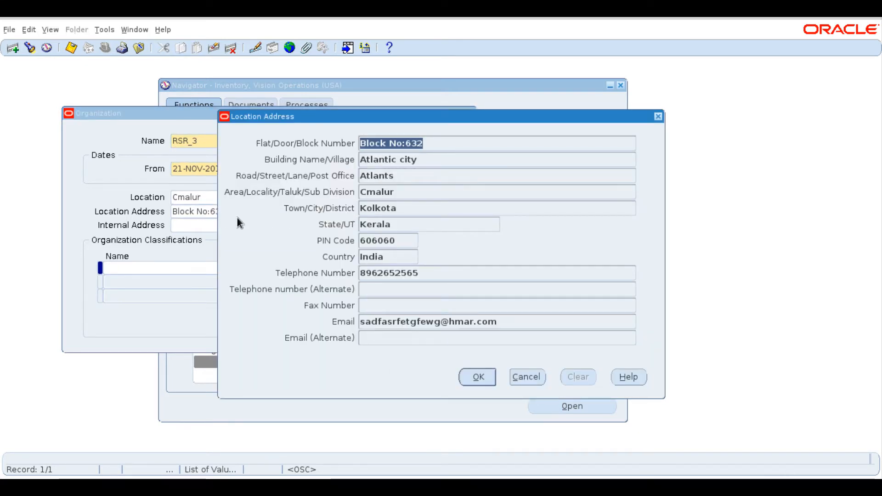
{"action": "left_click", "coordinate": [543, 379]}
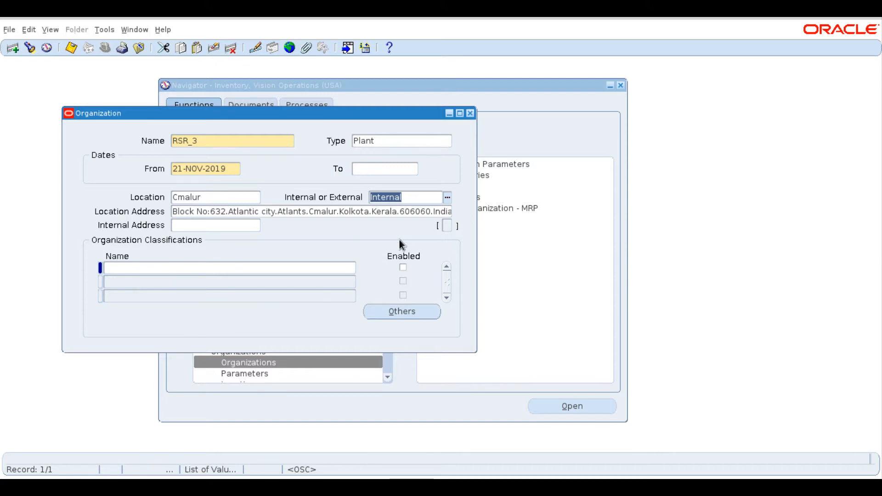
Step: Save the new organization record
{"action": "left_click_drag", "start_coordinate": [187, 117], "coordinate": [215, 130]}
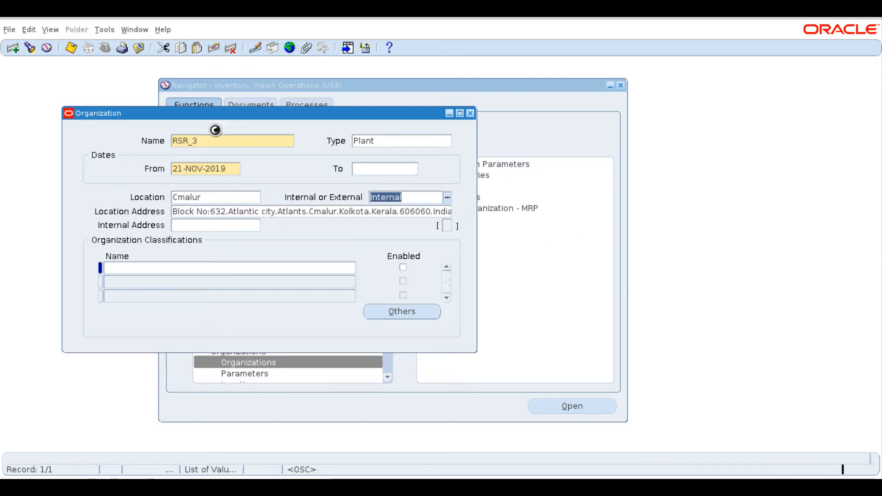
{"action": "key", "text": "ctrl+s"}
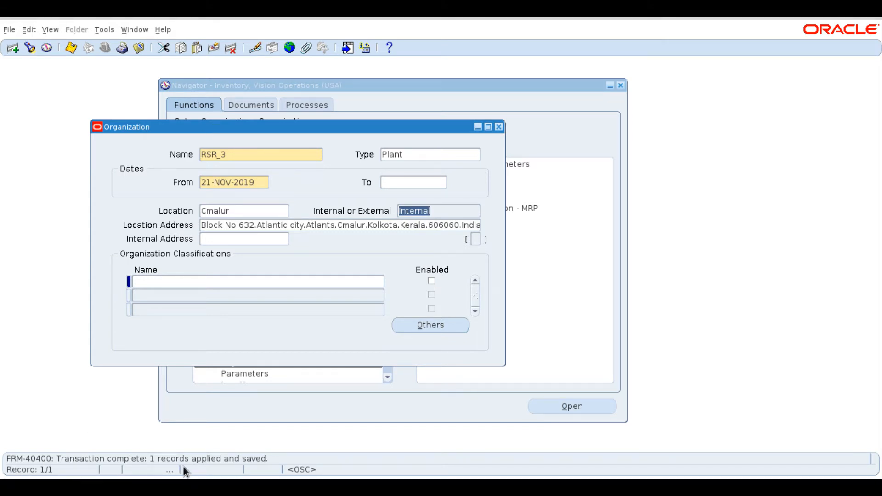
{"action": "left_click_drag", "start_coordinate": [159, 123], "coordinate": [160, 145]}
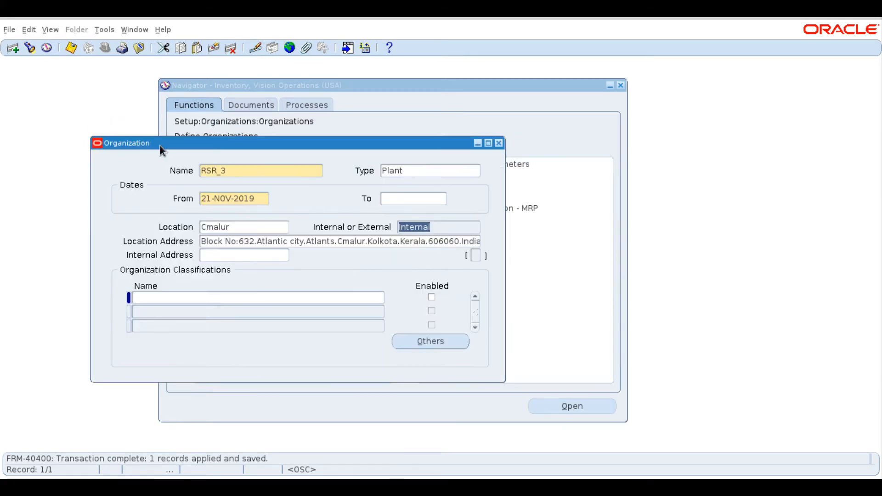
Step: Examine the list of available organization classifications for RSR_3
{"action": "left_click", "coordinate": [208, 298]}
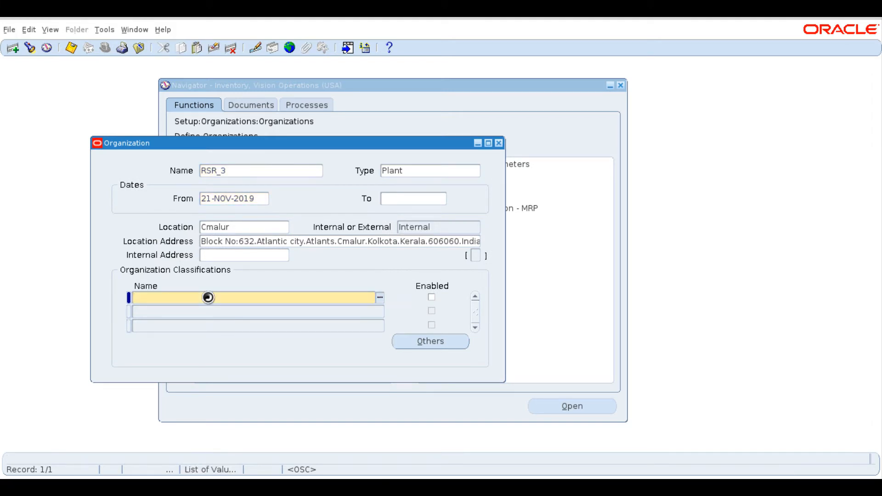
{"action": "left_click", "coordinate": [381, 302]}
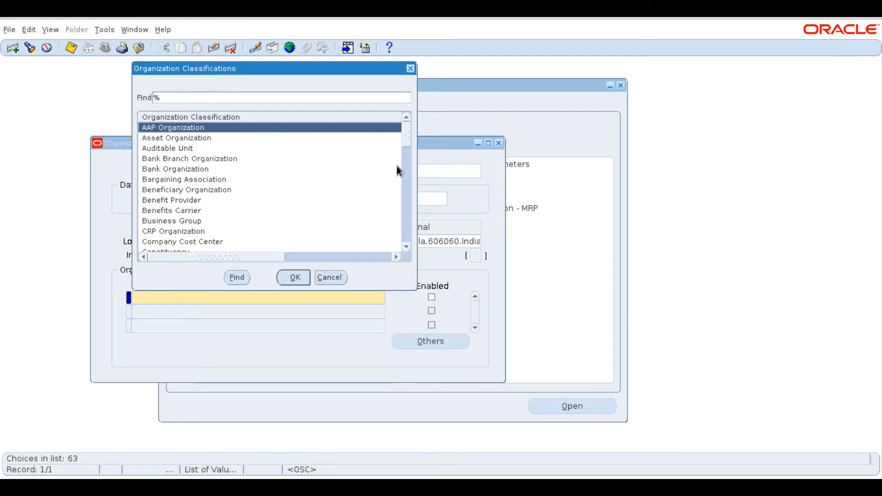
{"action": "left_click_drag", "start_coordinate": [406, 143], "coordinate": [407, 211]}
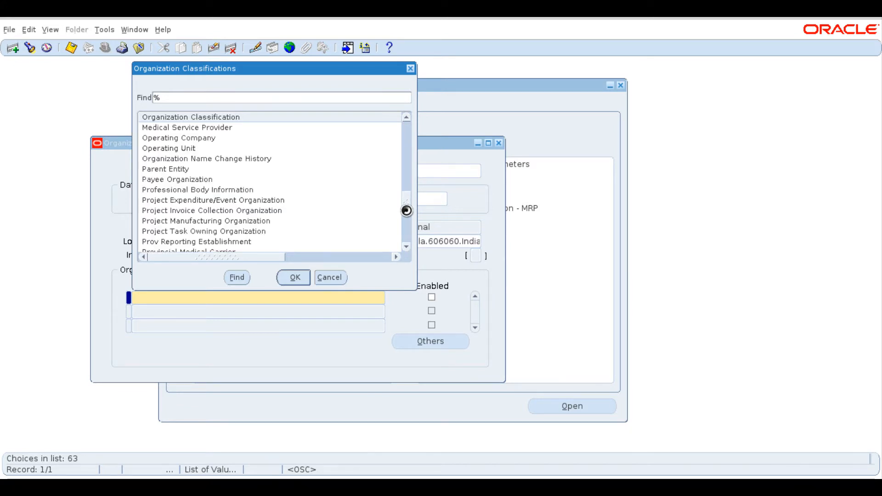
{"action": "left_click_drag", "start_coordinate": [406, 211], "coordinate": [411, 256]}
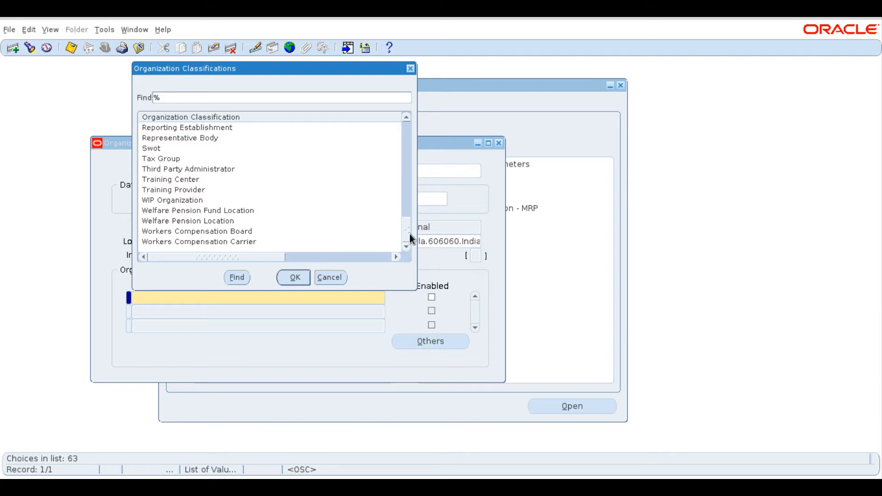
{"action": "left_click_drag", "start_coordinate": [409, 234], "coordinate": [405, 148]}
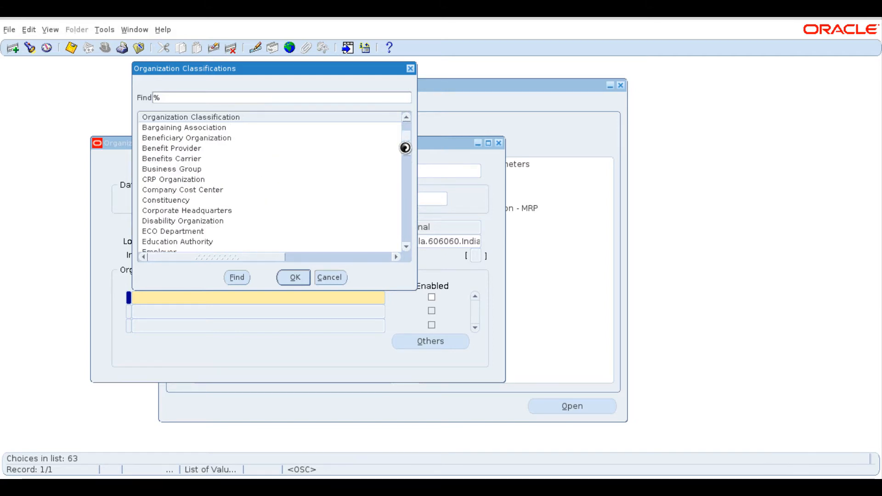
{"action": "left_click_drag", "start_coordinate": [405, 147], "coordinate": [414, 246]}
{"action": "left_click", "coordinate": [295, 277]}
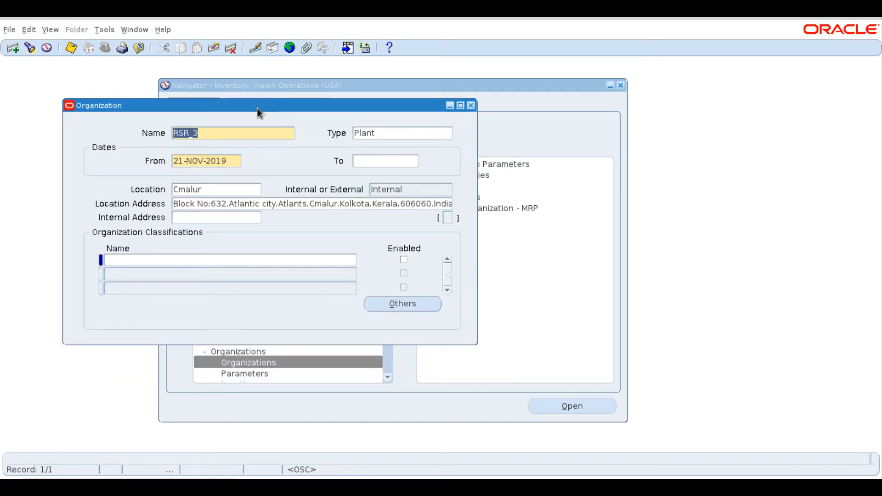
{"action": "left_click", "coordinate": [298, 264]}
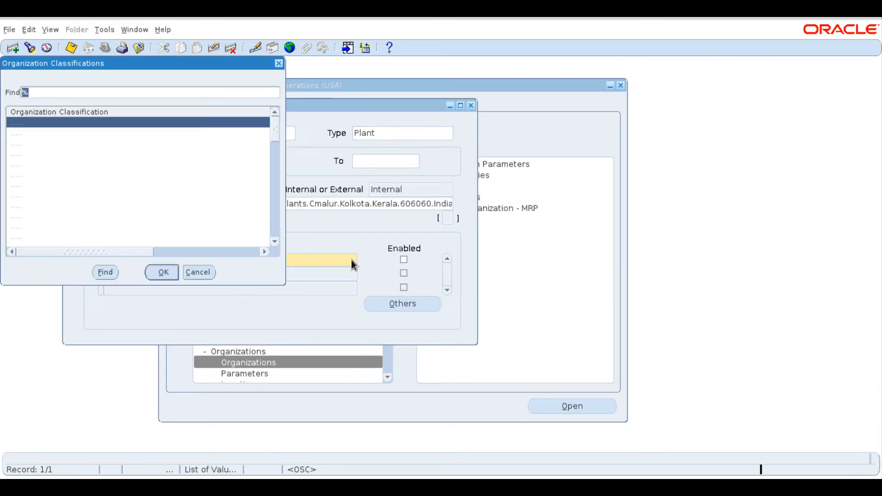
{"action": "left_click", "coordinate": [351, 260]}
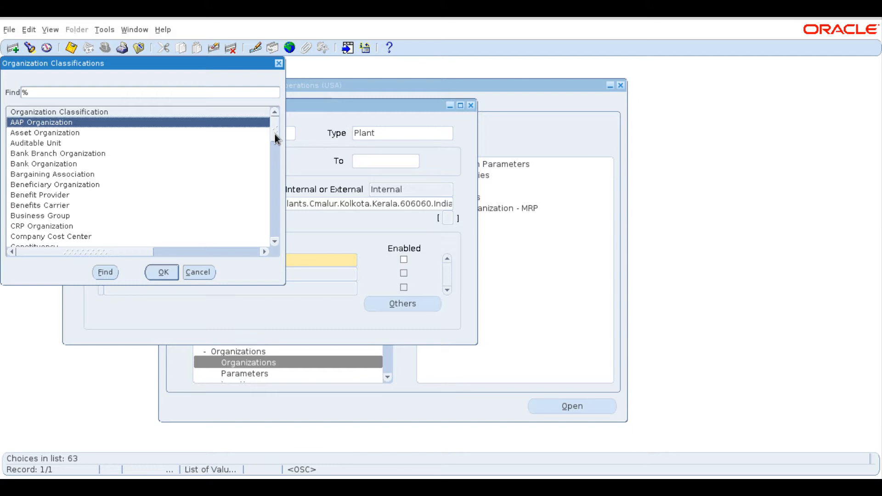
{"action": "left_click_drag", "start_coordinate": [275, 134], "coordinate": [287, 185]}
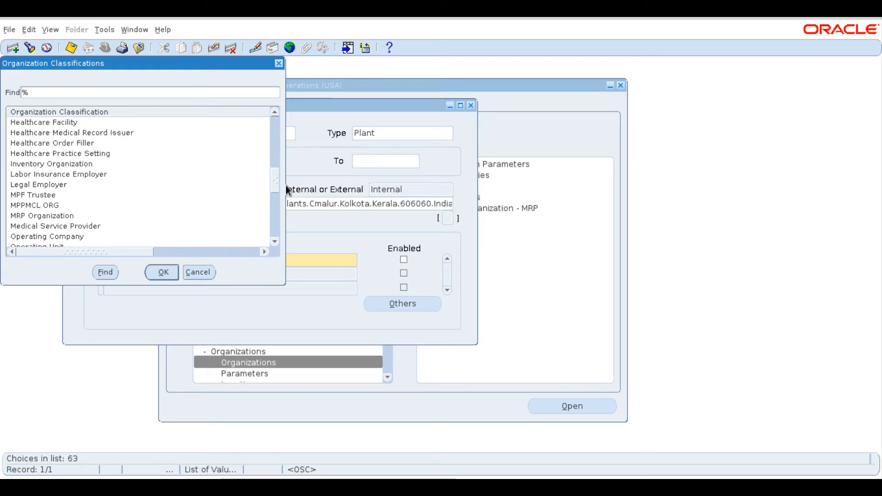
{"action": "left_click", "coordinate": [68, 166]}
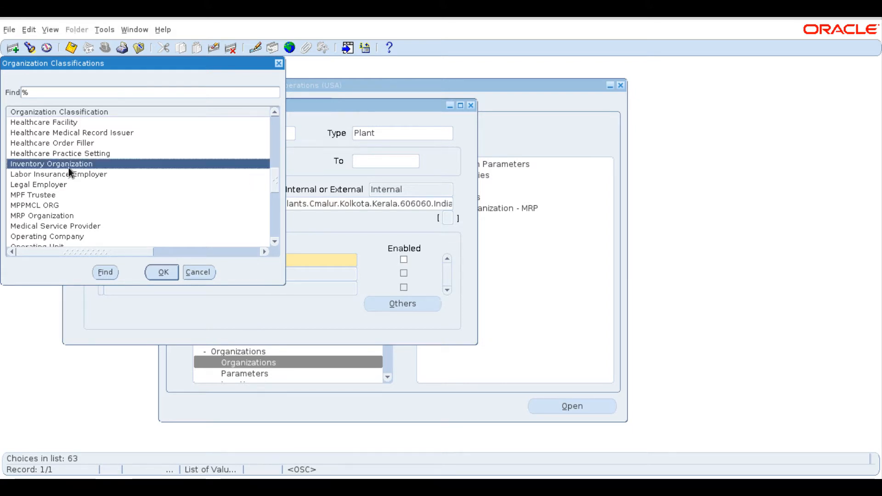
{"action": "left_click", "coordinate": [65, 155]}
{"action": "left_click", "coordinate": [59, 166]}
{"action": "left_click", "coordinate": [186, 275]}
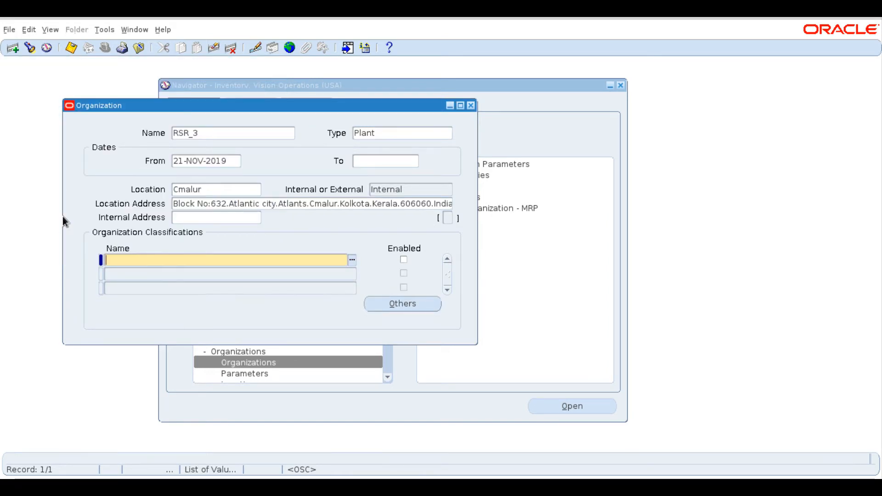
Step: Add the Inventory Organization classification to RSR_3 and mark it as enabled
{"action": "left_click", "coordinate": [123, 261]}
{"action": "type", "text": "In"}
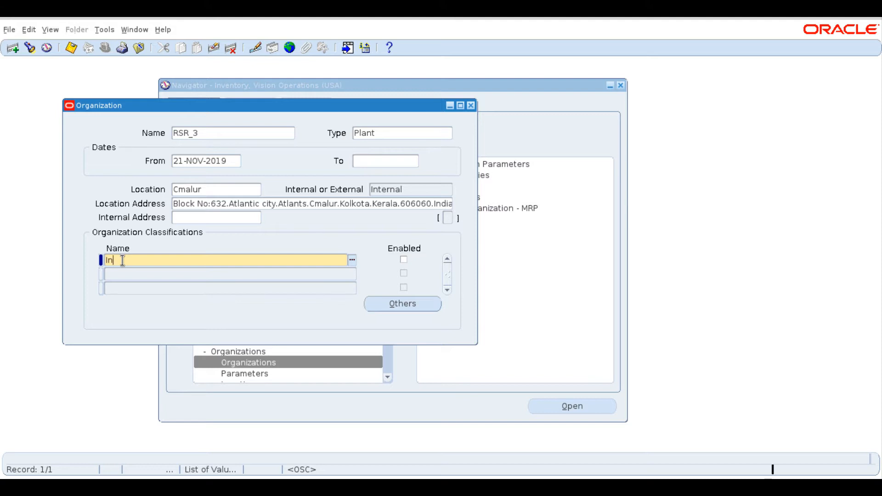
{"action": "key", "text": "Tab"}
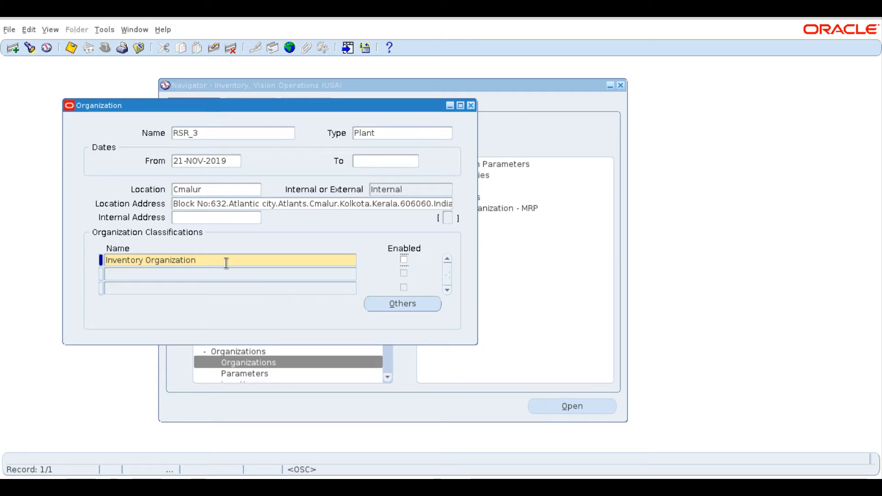
{"action": "left_click", "coordinate": [404, 259]}
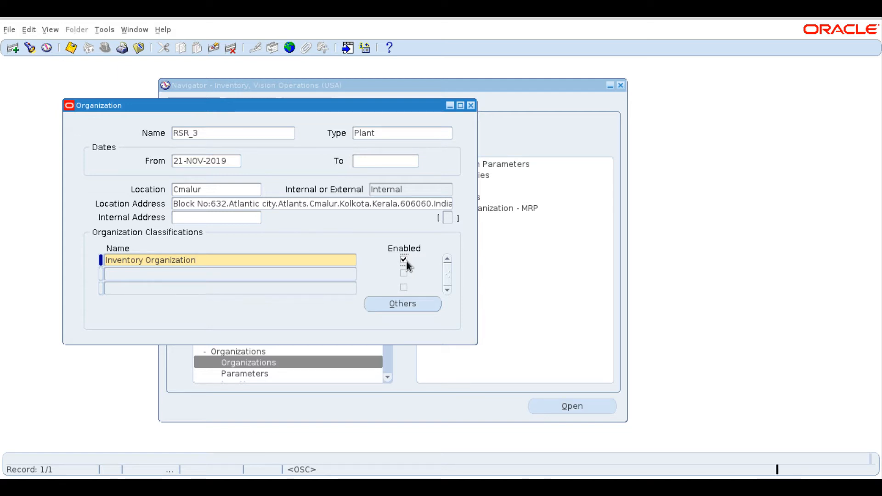
Step: Keep the Inventory Organization classification enabled for RSR_3 and save the record
{"action": "left_click", "coordinate": [404, 260]}
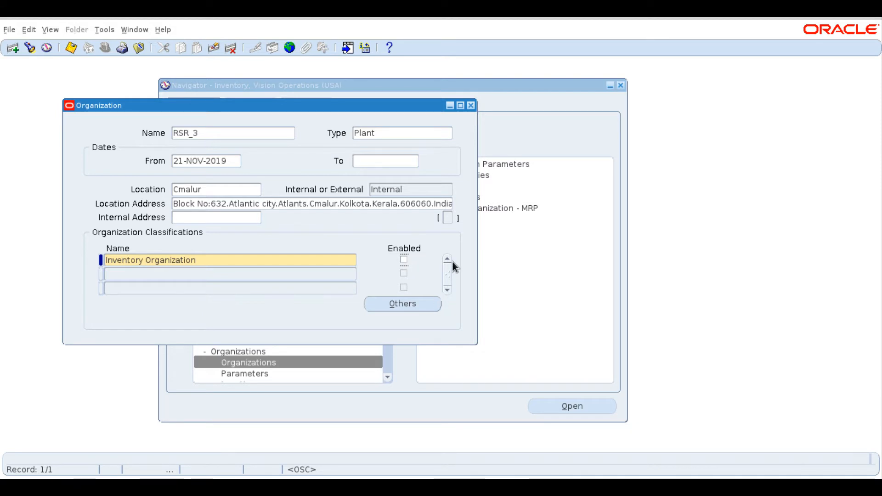
{"action": "key", "text": "space"}
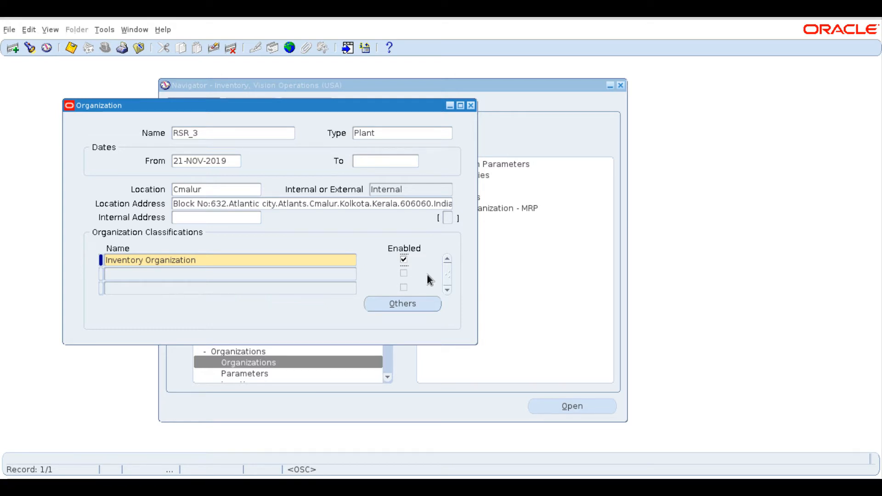
{"action": "key", "text": "space"}
{"action": "key", "text": "space"}
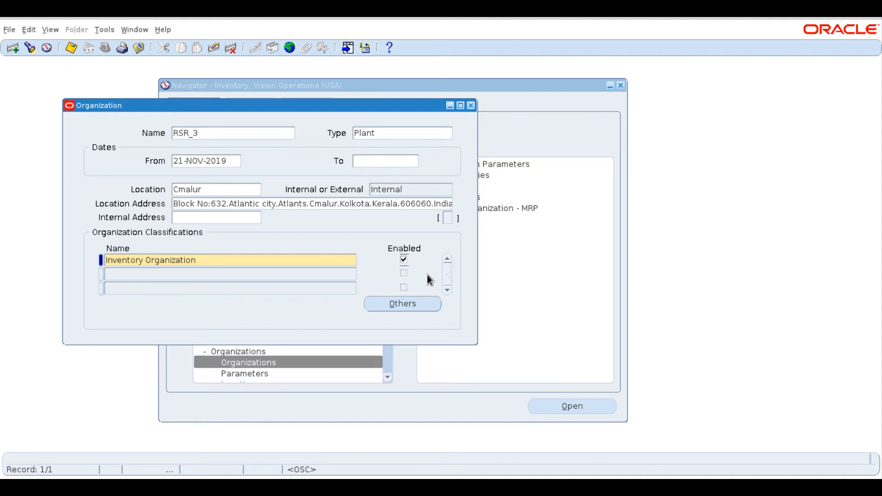
{"action": "key", "text": "ctrl+s"}
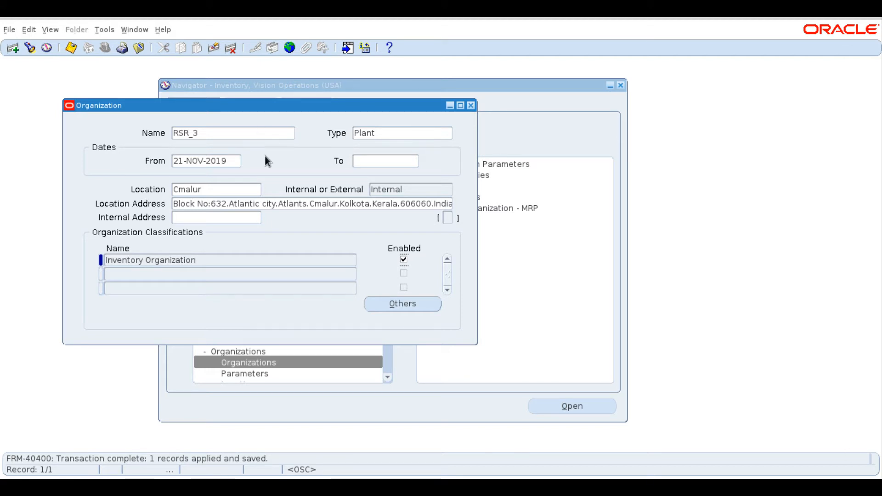
Step: Open the Accounting Information entry form from the additional information of the Inventory Organization classification
{"action": "left_click_drag", "start_coordinate": [307, 147], "coordinate": [234, 112]}
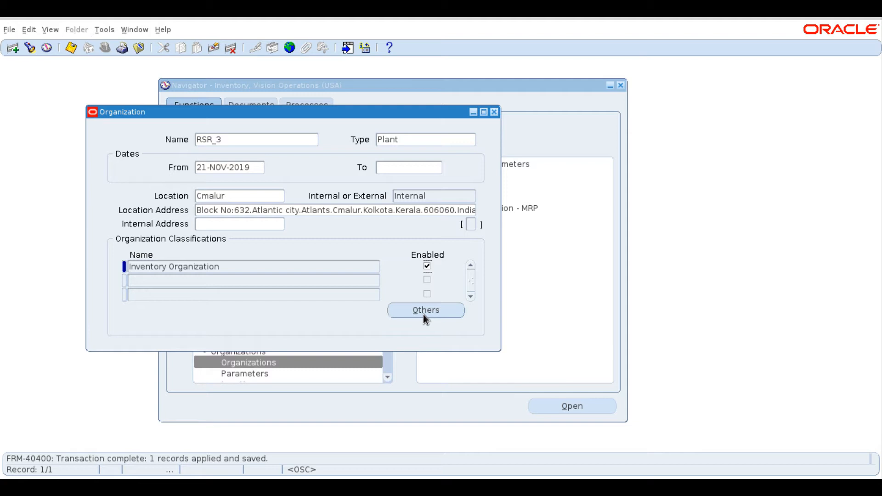
{"action": "left_click", "coordinate": [423, 314]}
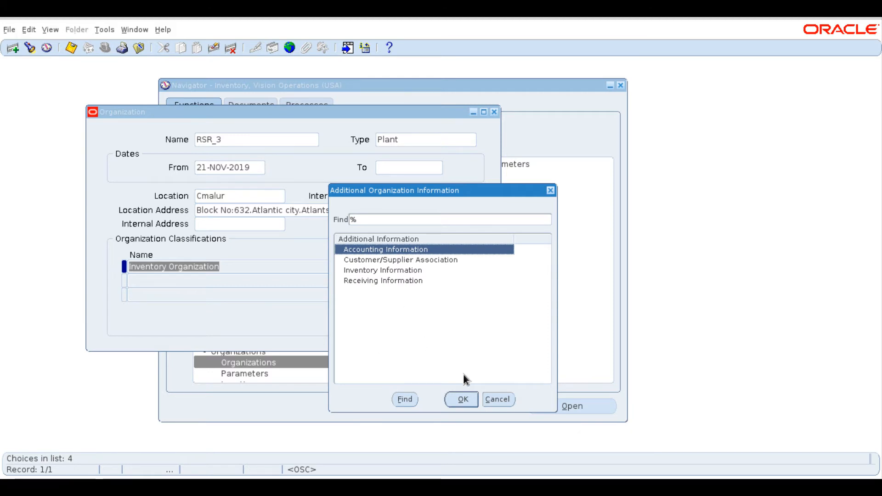
{"action": "left_click", "coordinate": [462, 400]}
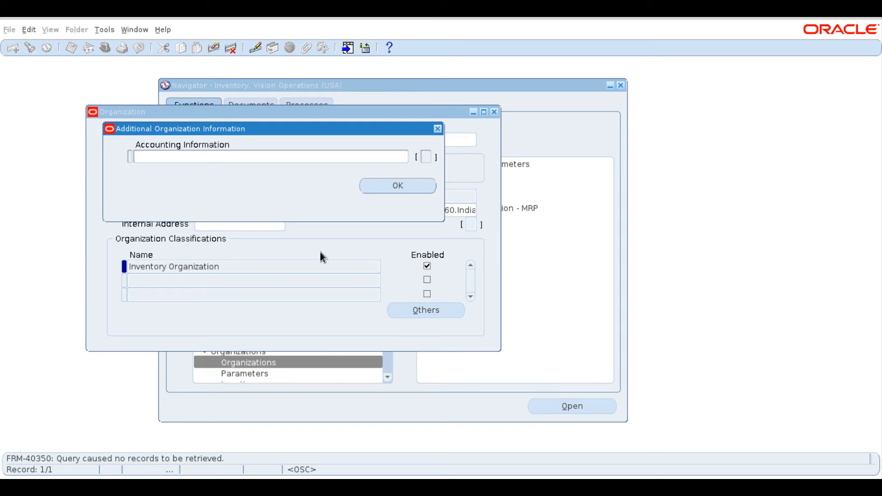
{"action": "left_click", "coordinate": [176, 158]}
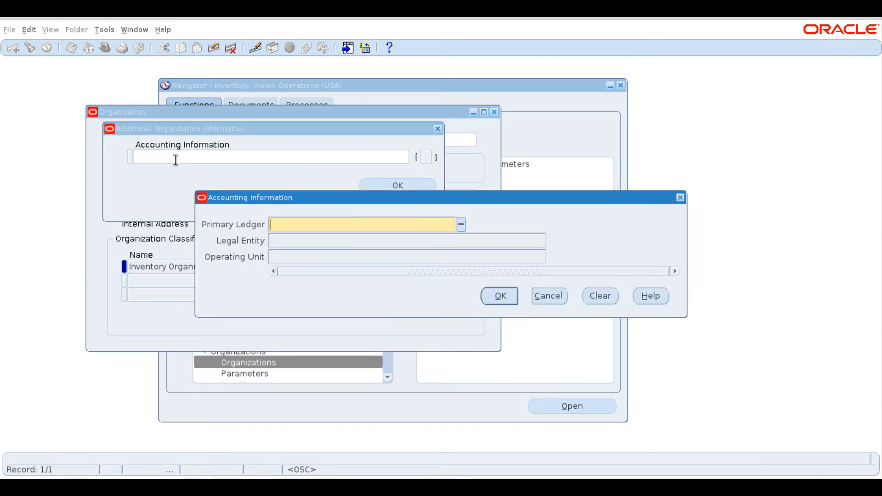
{"action": "left_click_drag", "start_coordinate": [265, 202], "coordinate": [128, 172]}
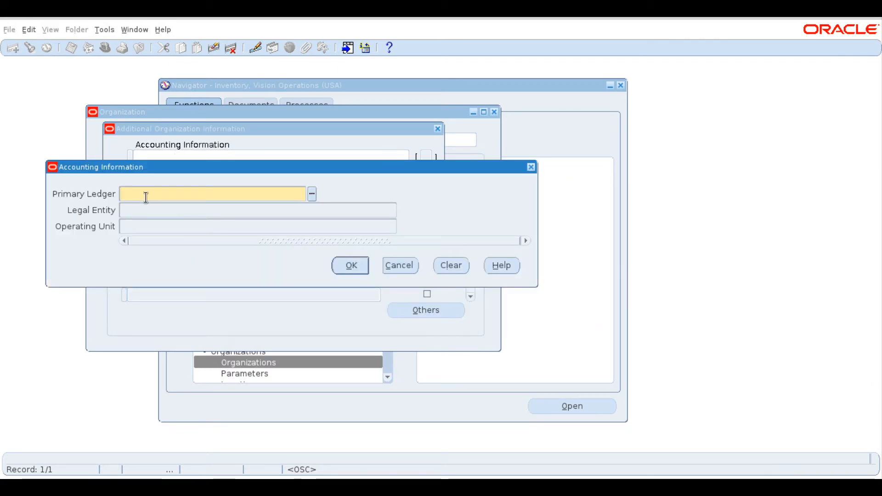
Step: Set the primary ledger to Vision Operations, using Vis% to look it up
{"action": "type", "text": "Vis"}
{"action": "key", "text": "BackSpace"}
{"action": "key", "text": "BackSpace"}
{"action": "key", "text": "BackSpace"}
{"action": "type", "text": "V"}
{"action": "key", "text": "BackSpace"}
{"action": "type", "text": "vis"}
{"action": "type", "text": "%"}
{"action": "key", "text": "Tab"}
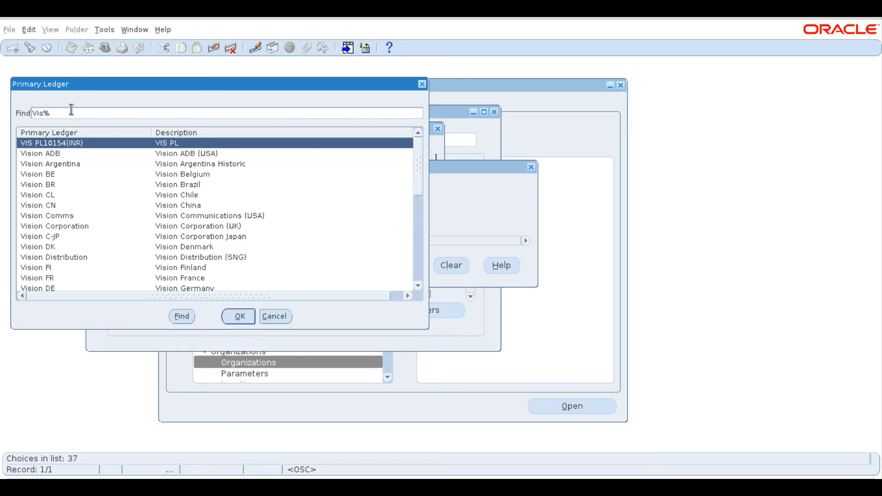
{"action": "type", "text": "opera"}
{"action": "key", "text": "Return"}
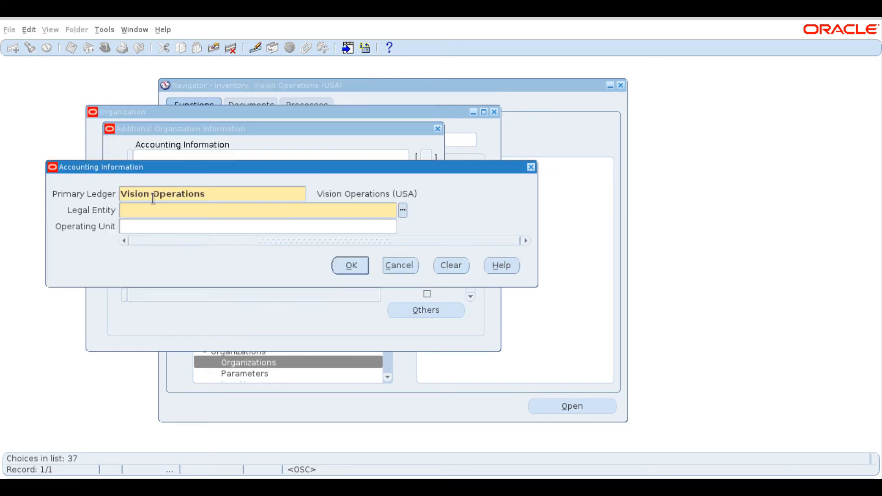
Step: Set the legal entity to Vision Operations LE and the operating unit to Vision Operations
{"action": "type", "text": "Vis"}
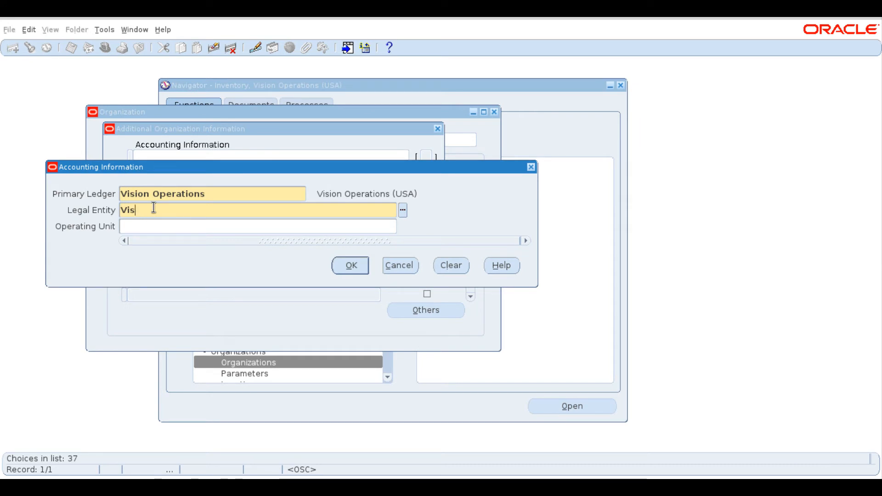
{"action": "type", "text": "oi%Ope"}
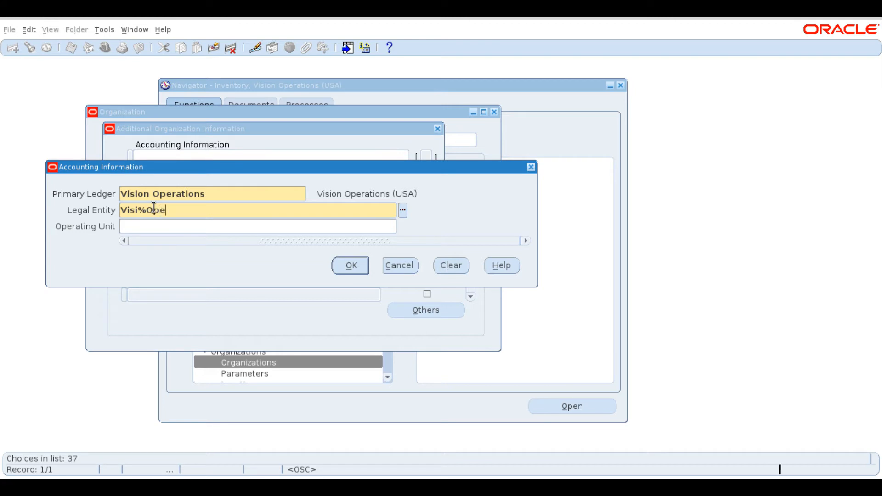
{"action": "key", "text": "Tab"}
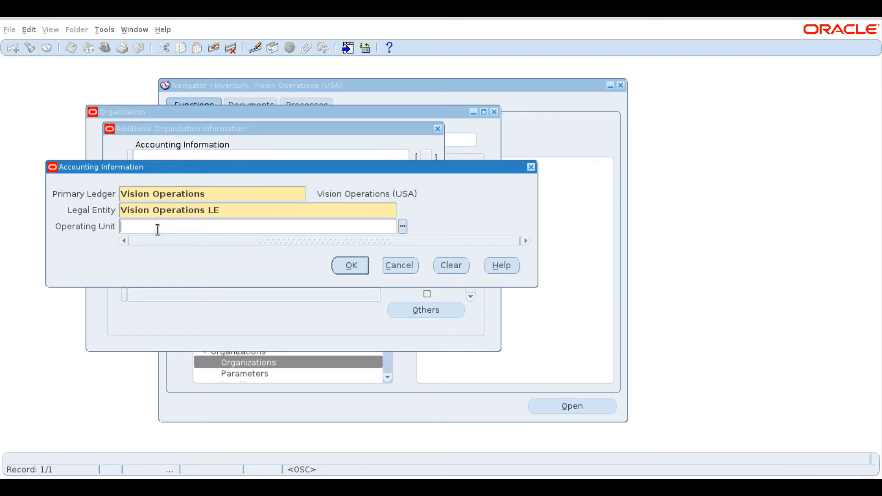
{"action": "type", "text": "vis"}
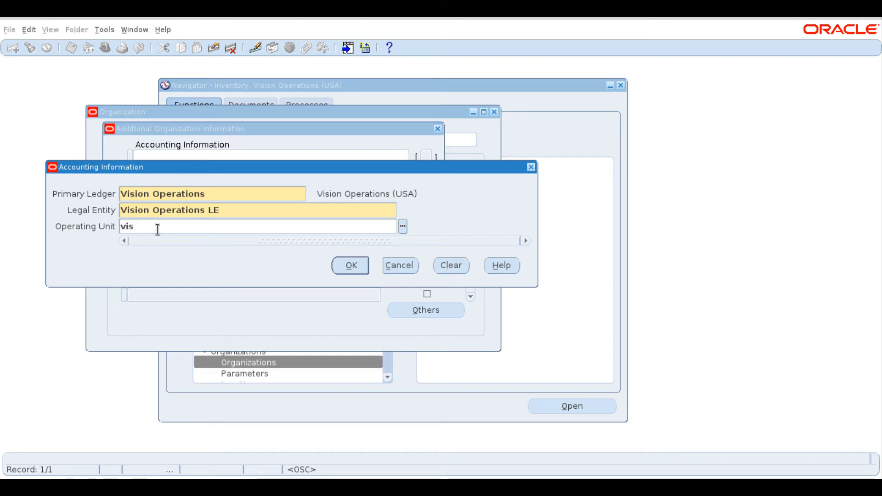
{"action": "type", "text": "%op"}
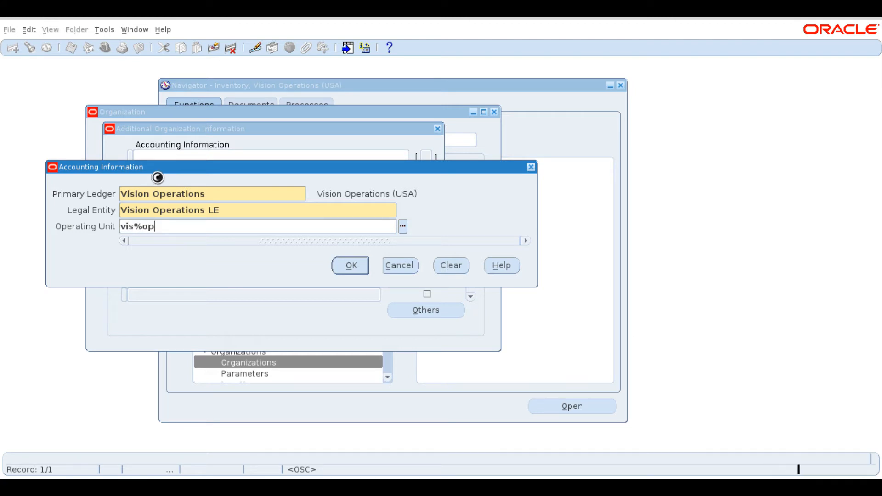
{"action": "left_click", "coordinate": [403, 226]}
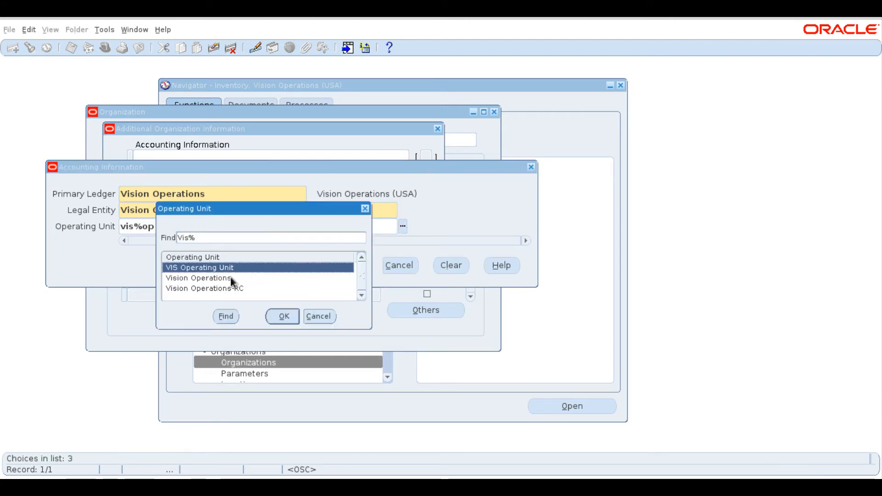
{"action": "left_click", "coordinate": [210, 278]}
{"action": "left_click", "coordinate": [272, 316]}
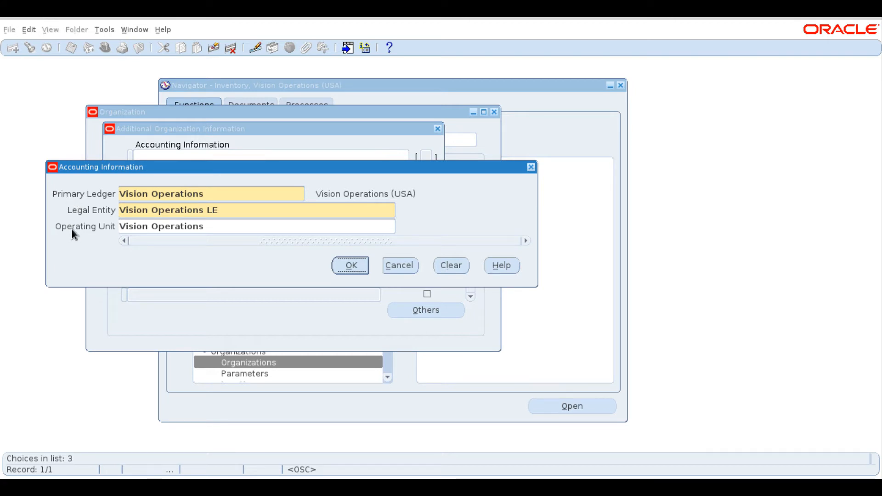
Step: Confirm the accounting information for the organization and save the changes
{"action": "left_click", "coordinate": [201, 228]}
{"action": "left_click_drag", "start_coordinate": [238, 200], "coordinate": [302, 236]}
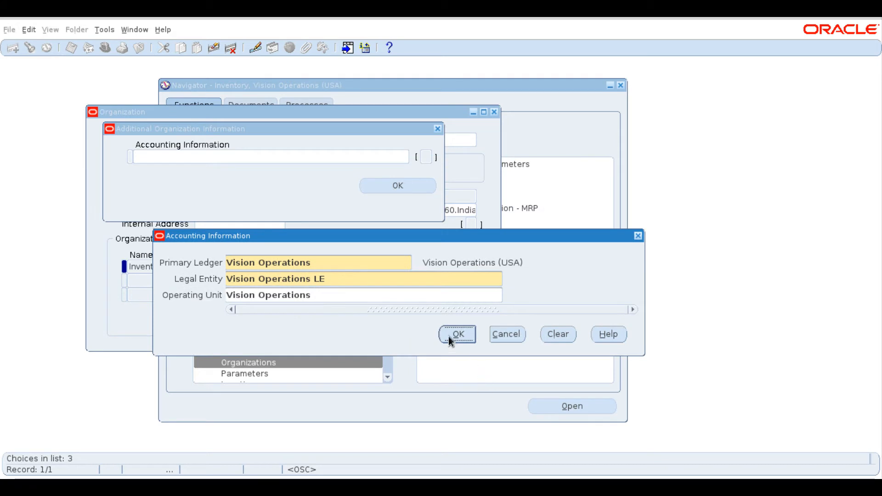
{"action": "left_click", "coordinate": [448, 336]}
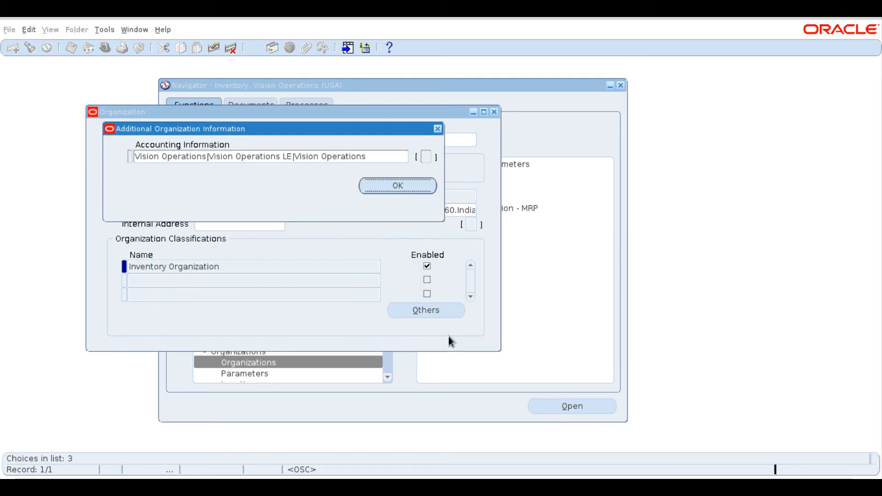
{"action": "left_click", "coordinate": [368, 188]}
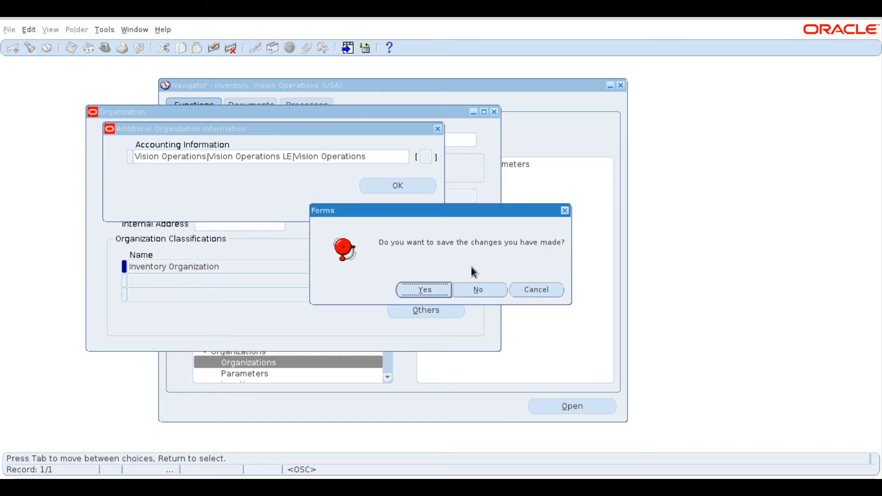
{"action": "left_click_drag", "start_coordinate": [411, 211], "coordinate": [315, 208]}
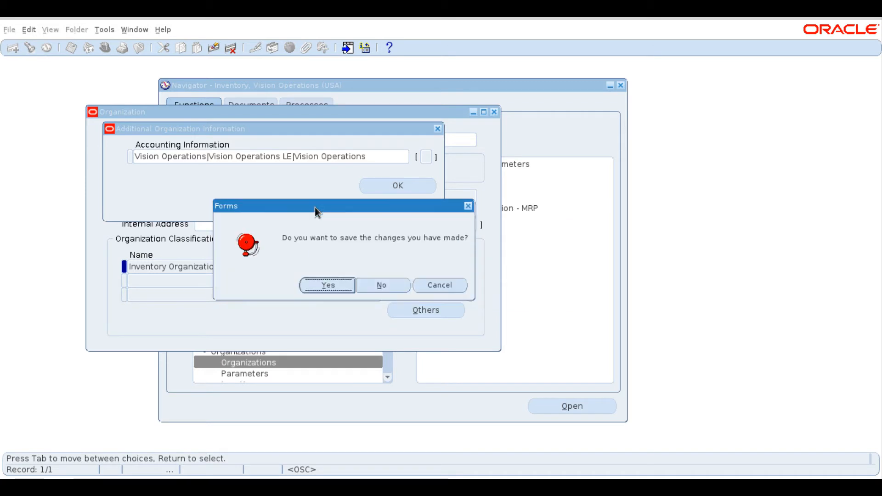
{"action": "left_click", "coordinate": [319, 284]}
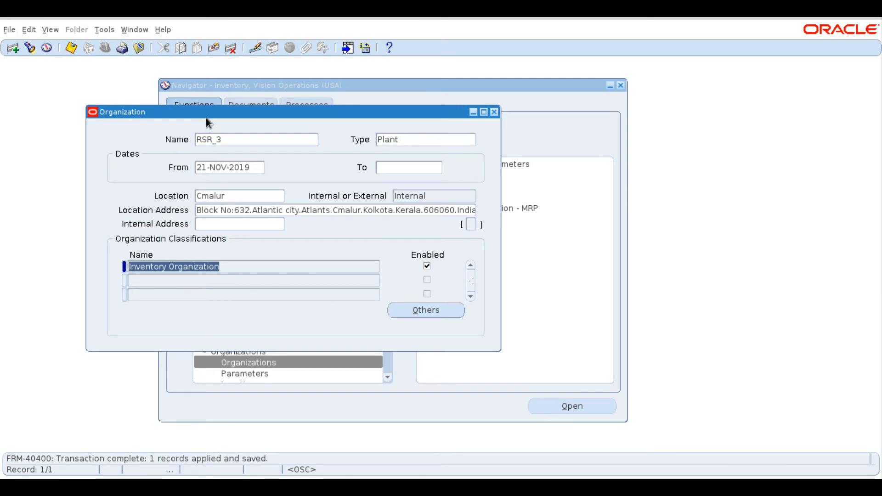
Step: Open the Inventory Information parameters for RSR_3's Inventory Organization classification
{"action": "left_click_drag", "start_coordinate": [206, 113], "coordinate": [198, 132]}
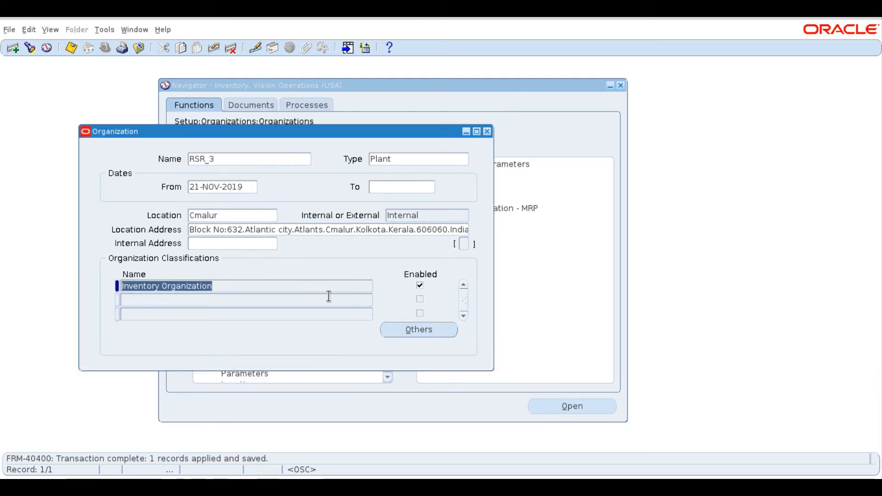
{"action": "left_click", "coordinate": [400, 335]}
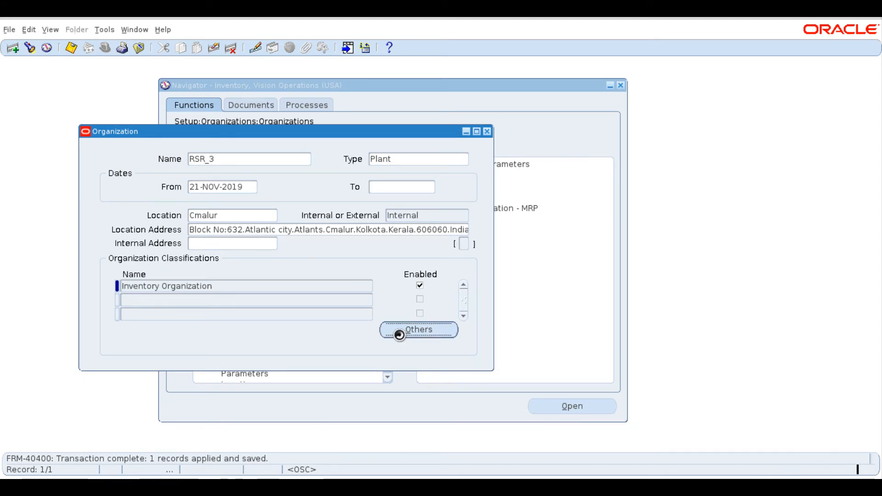
{"action": "left_click", "coordinate": [382, 271]}
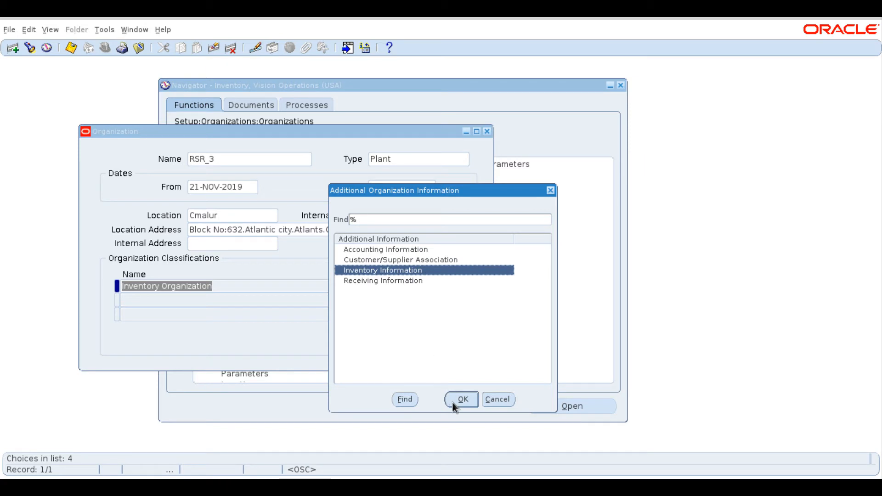
{"action": "left_click", "coordinate": [453, 402]}
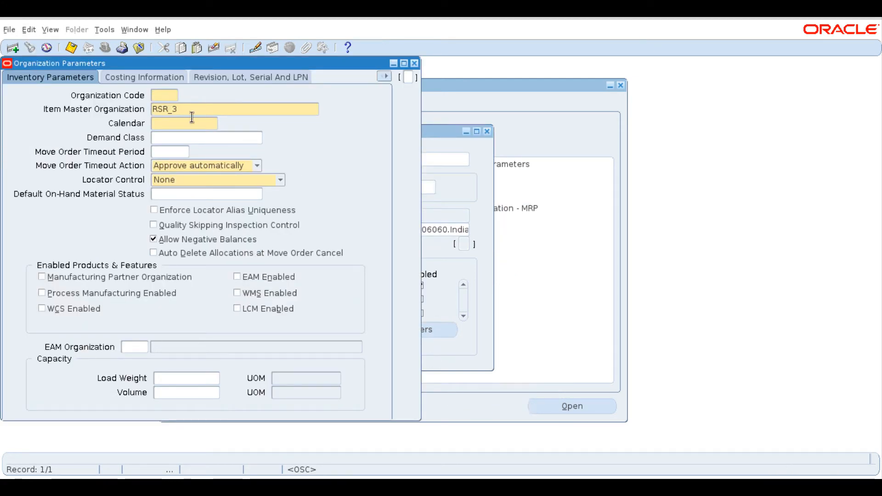
Step: Review the costing, revision/lot/serial and other accounts sections of the organization parameters and return to Inventory Parameters
{"action": "left_click", "coordinate": [133, 74]}
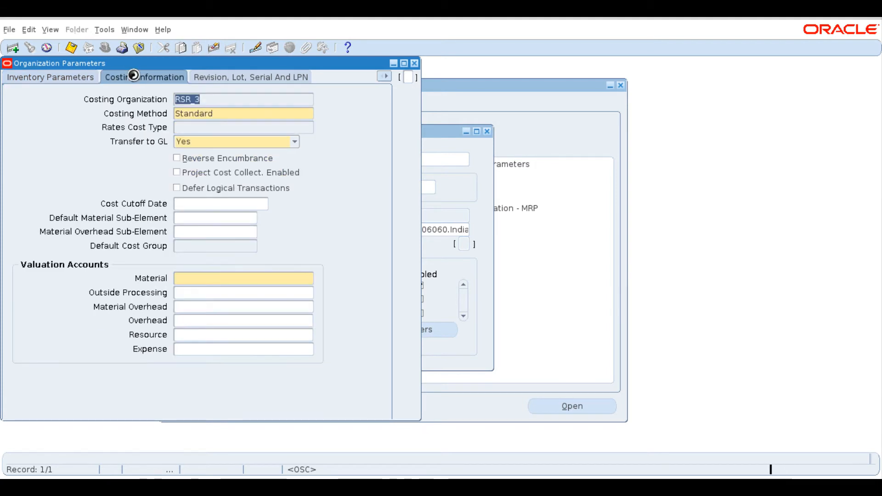
{"action": "left_click", "coordinate": [231, 75]}
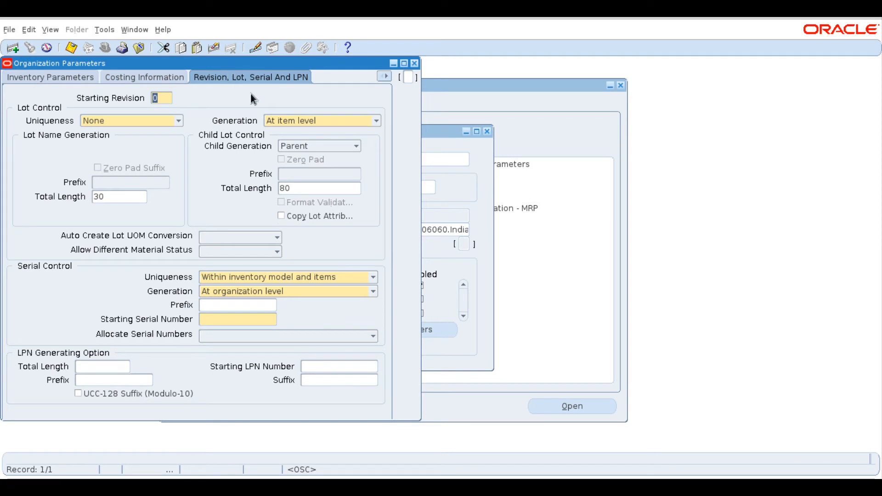
{"action": "left_click", "coordinate": [385, 75]}
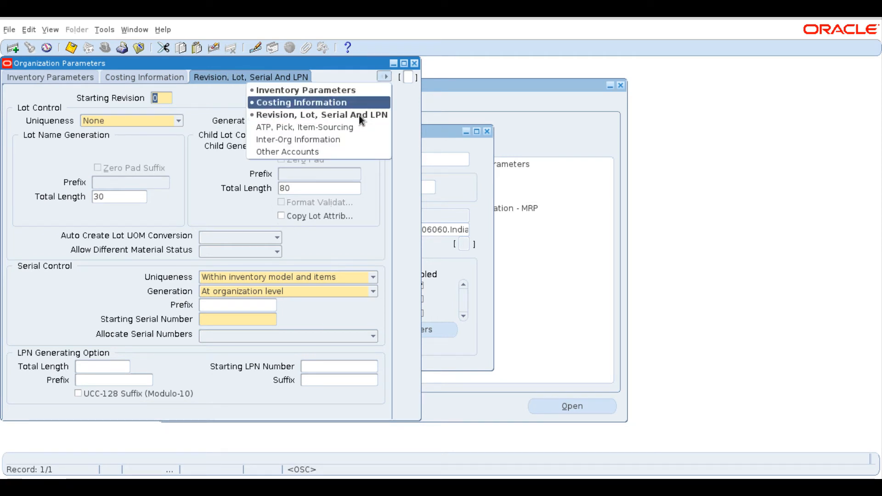
{"action": "left_click", "coordinate": [338, 152]}
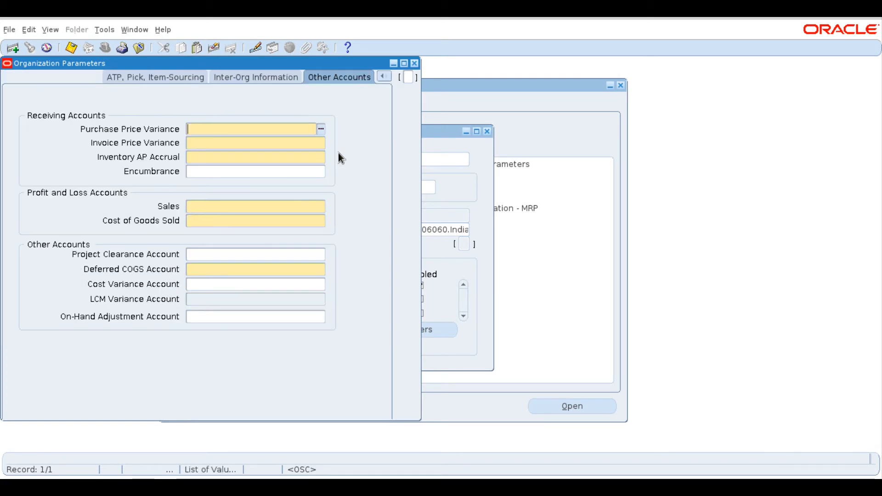
{"action": "left_click", "coordinate": [383, 77]}
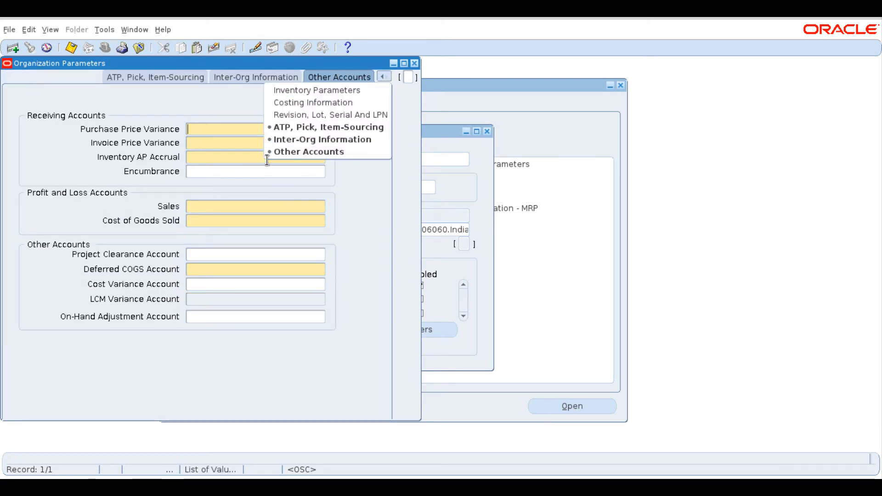
{"action": "left_click", "coordinate": [310, 91]}
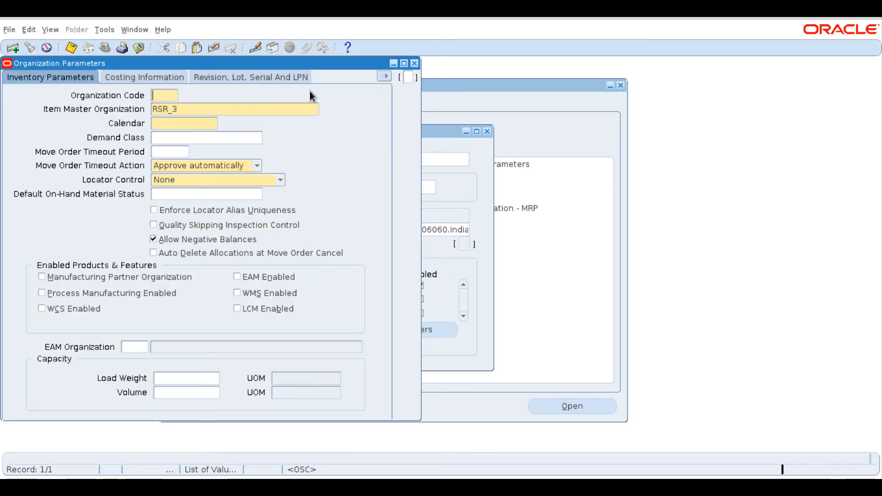
{"action": "left_click_drag", "start_coordinate": [241, 62], "coordinate": [300, 95]}
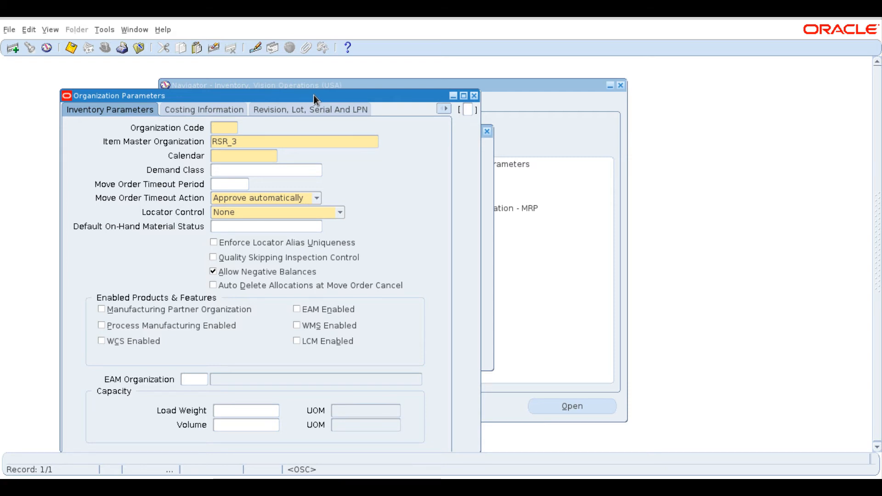
{"action": "left_click_drag", "start_coordinate": [314, 95], "coordinate": [383, 84]}
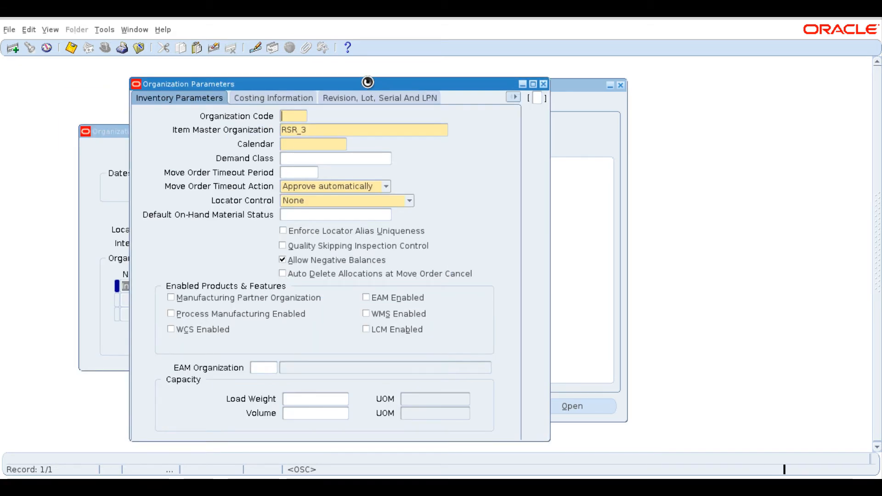
{"action": "left_click", "coordinate": [105, 30]}
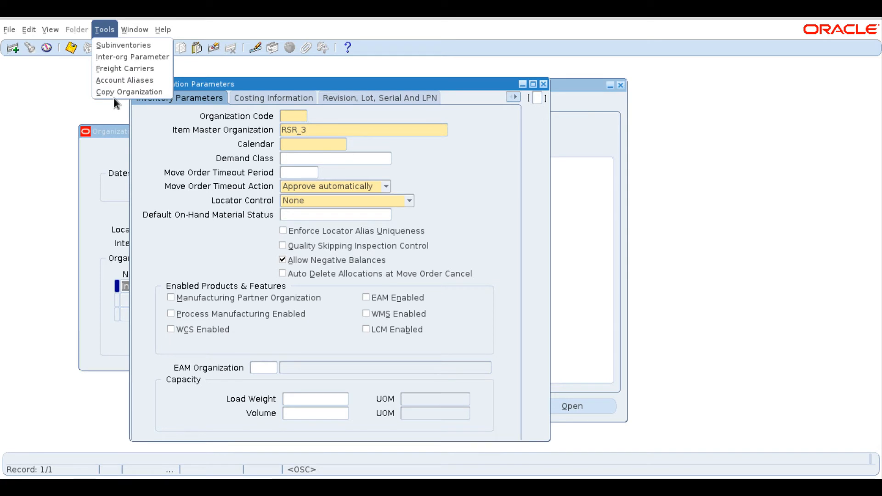
{"action": "left_click", "coordinate": [251, 85]}
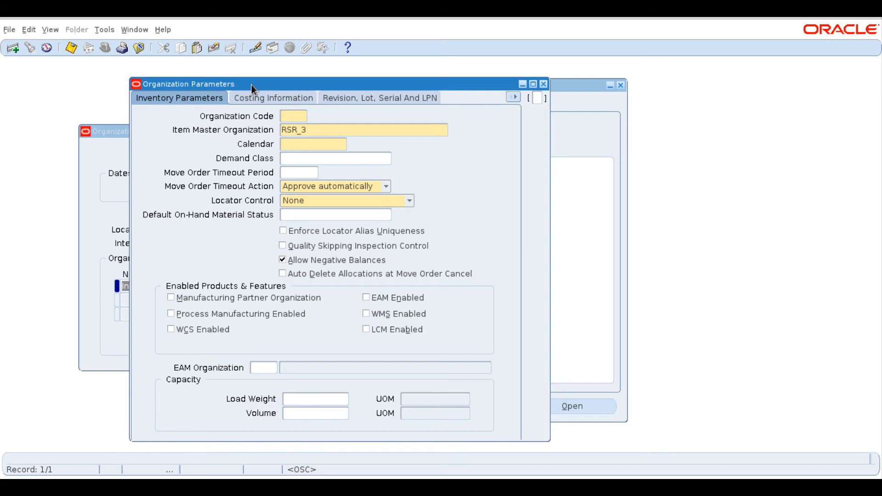
{"action": "left_click_drag", "start_coordinate": [251, 84], "coordinate": [214, 88]}
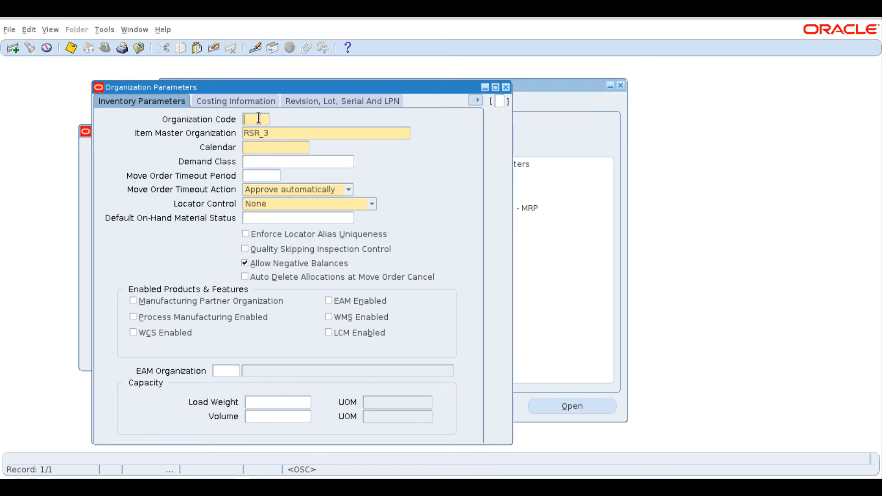
{"action": "left_click_drag", "start_coordinate": [206, 85], "coordinate": [208, 100]}
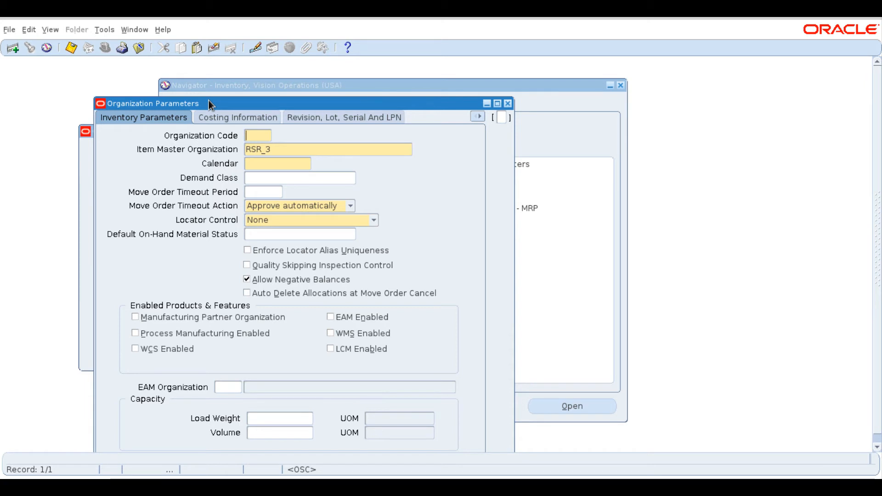
Step: Copy the organization parameters for RSR_3 from the existing Vision Operations organization (V1), searching the organization list for vis%ope
{"action": "left_click", "coordinate": [97, 33]}
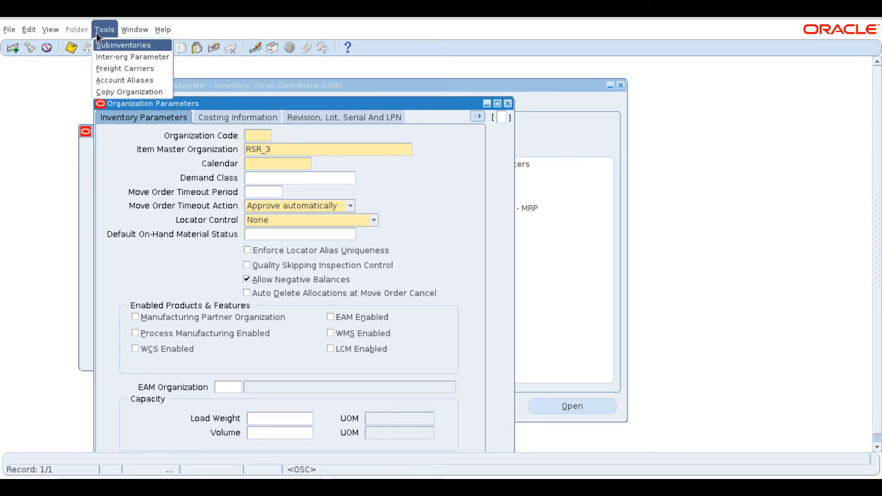
{"action": "left_click", "coordinate": [103, 89]}
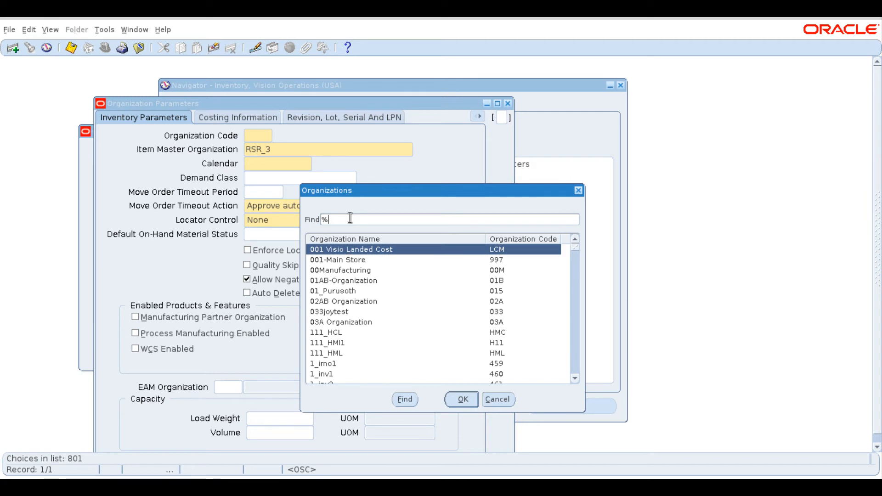
{"action": "key", "text": "BackSpace"}
{"action": "type", "text": "vis"}
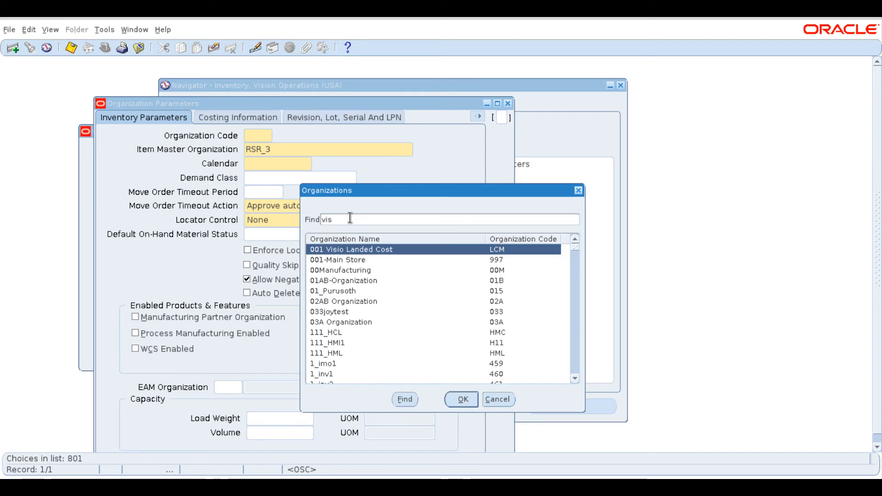
{"action": "type", "text": "%op"}
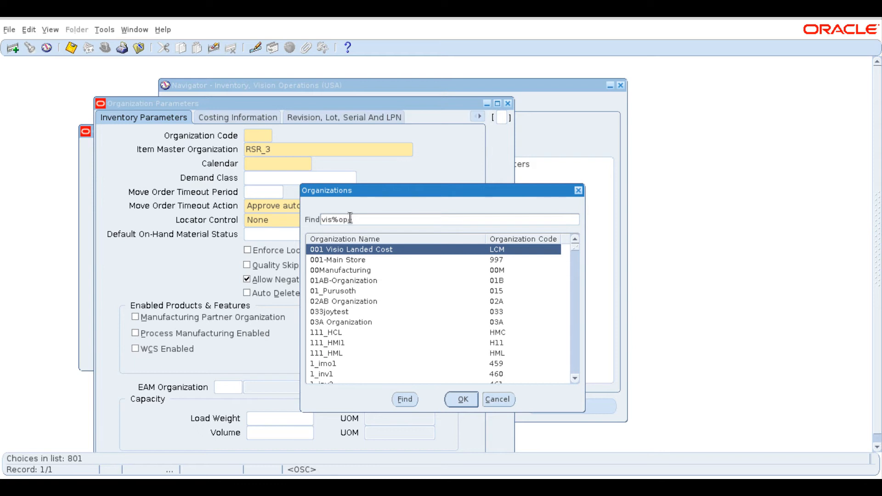
{"action": "key", "text": "Return"}
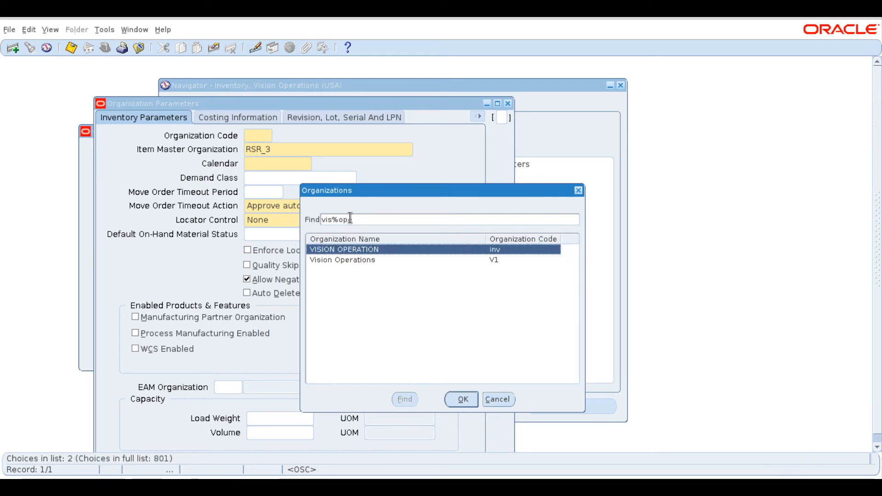
{"action": "left_click", "coordinate": [345, 259]}
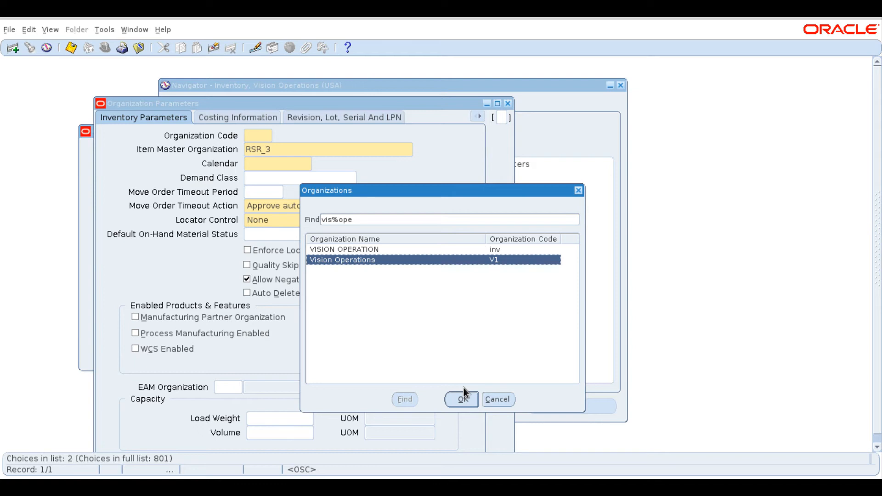
{"action": "left_click", "coordinate": [458, 398]}
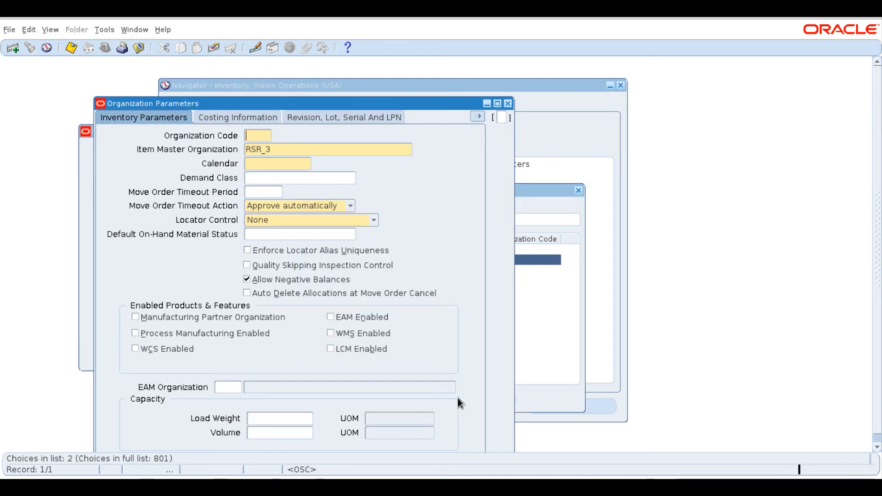
Step: Review the copied costing, revision/lot/serial and other accounts settings, and return to the inventory parameters
{"action": "left_click", "coordinate": [268, 150]}
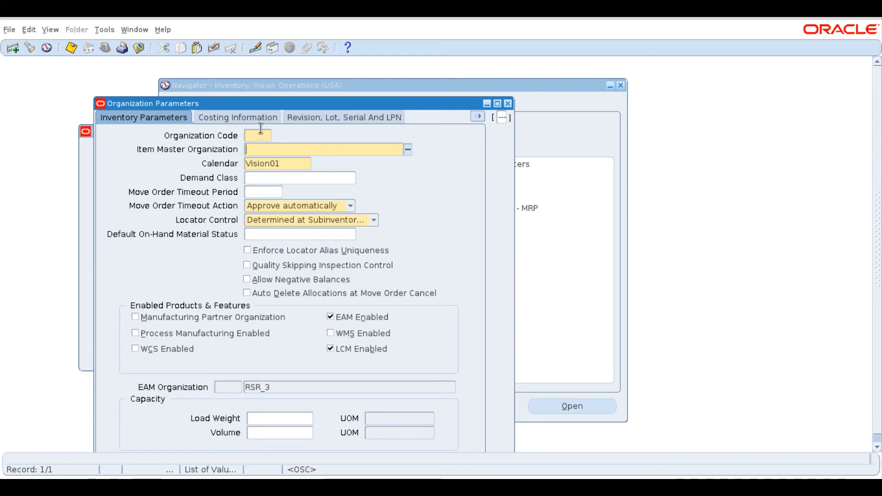
{"action": "left_click", "coordinate": [231, 118]}
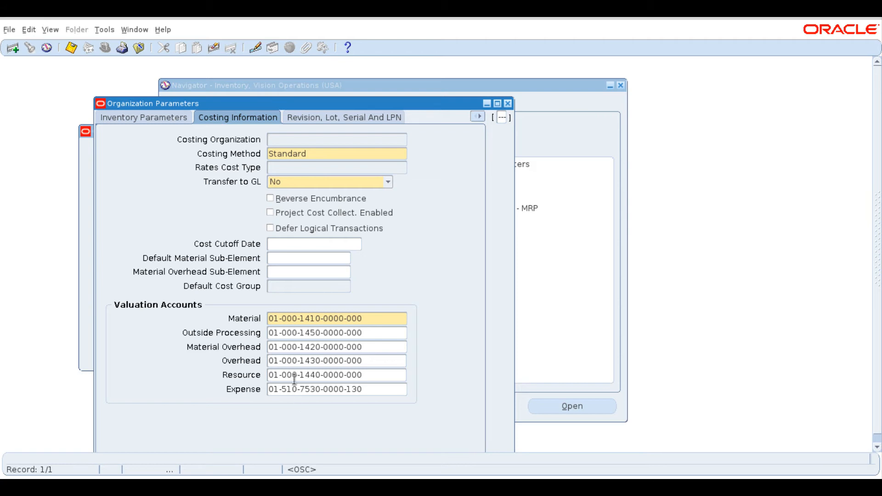
{"action": "left_click", "coordinate": [321, 118]}
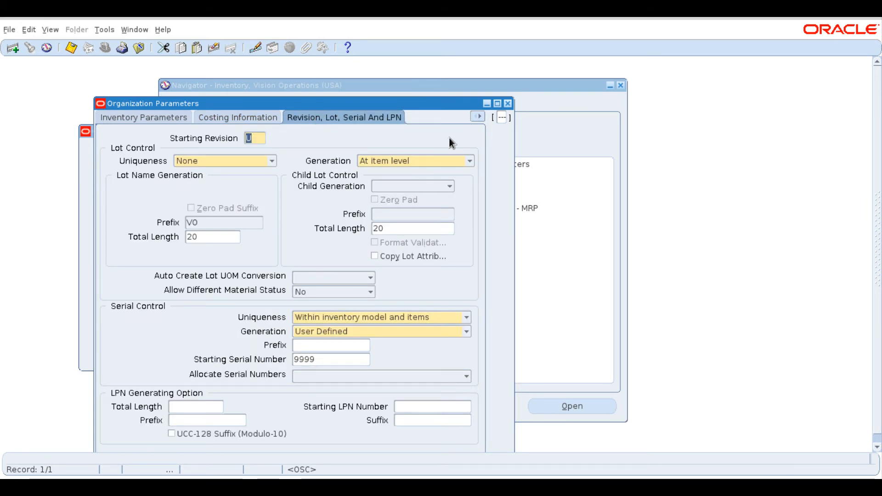
{"action": "left_click", "coordinate": [478, 117]}
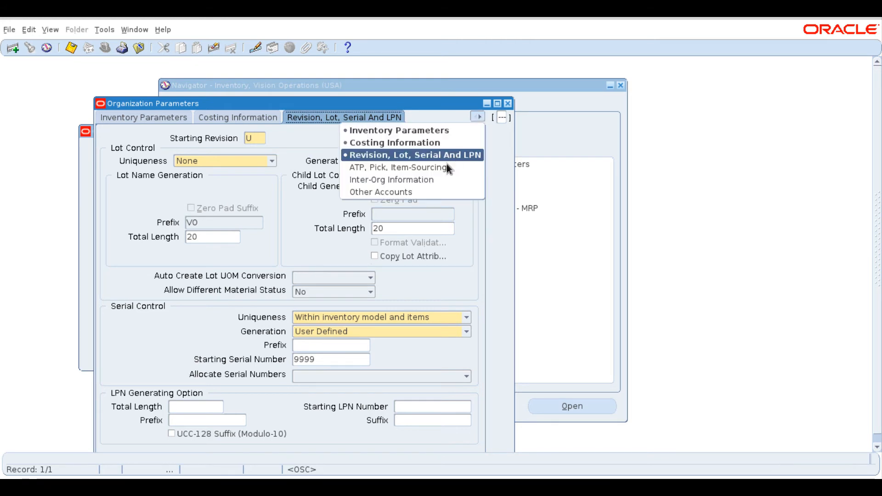
{"action": "left_click", "coordinate": [420, 190]}
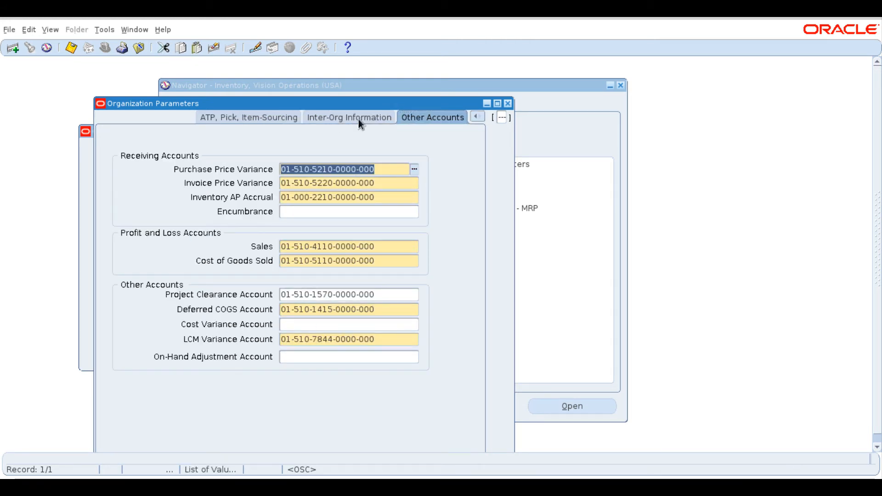
{"action": "left_click", "coordinate": [474, 118]}
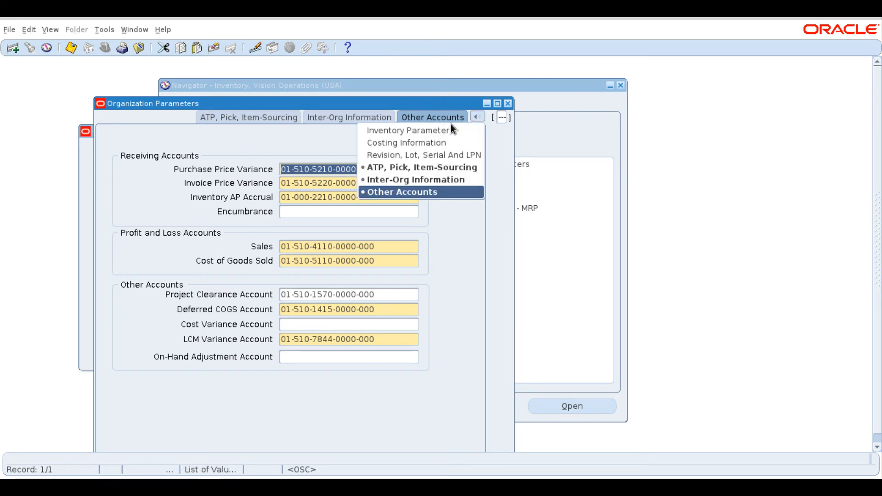
{"action": "left_click", "coordinate": [428, 133]}
{"action": "left_click", "coordinate": [282, 147]}
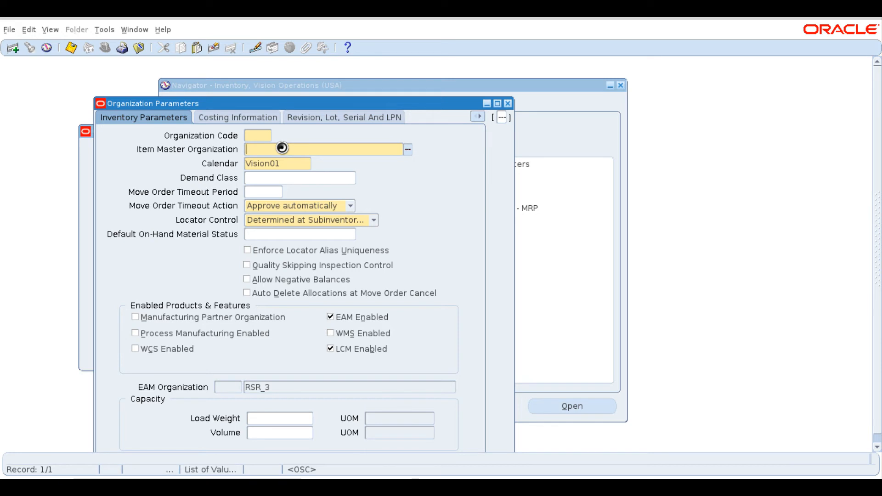
{"action": "type", "text": "vis%ipe"}
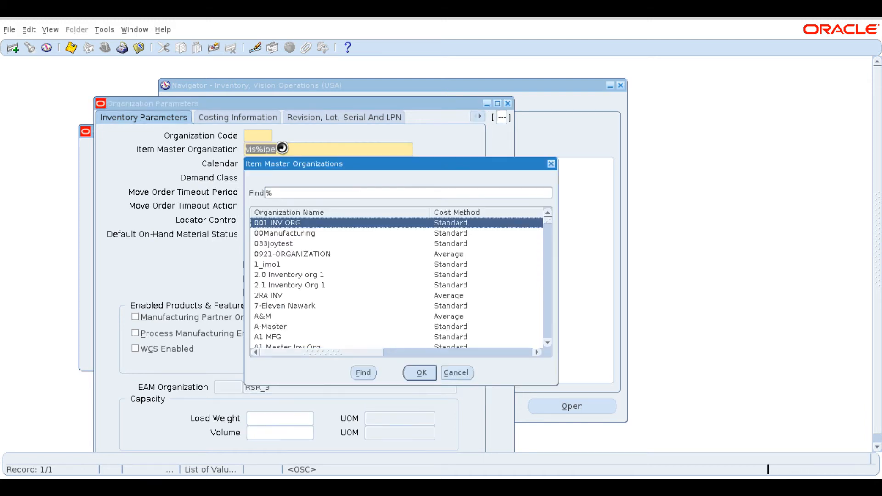
{"action": "key", "text": "BackSpace"}
{"action": "type", "text": "v"}
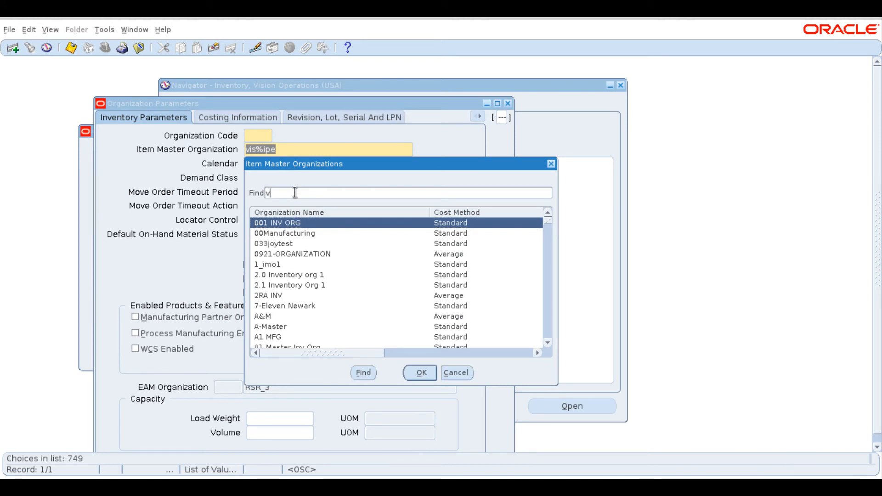
{"action": "type", "text": "is%op"}
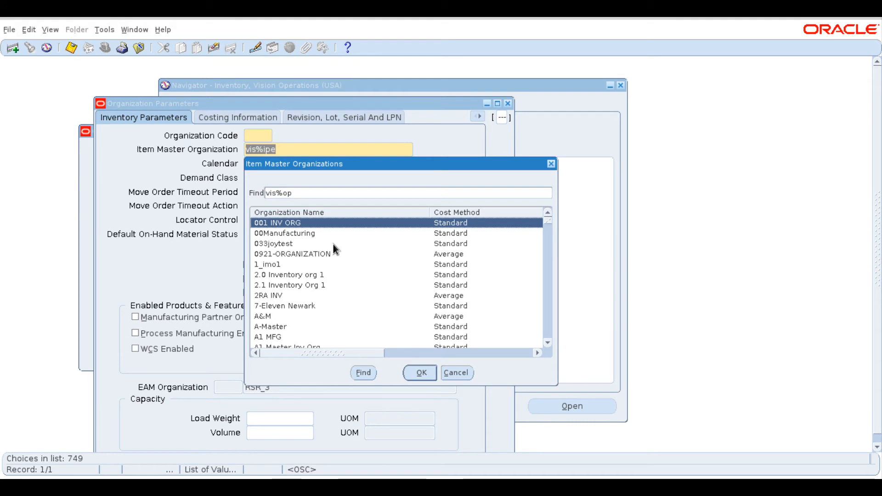
{"action": "key", "text": "Return"}
{"action": "key", "text": "Tab"}
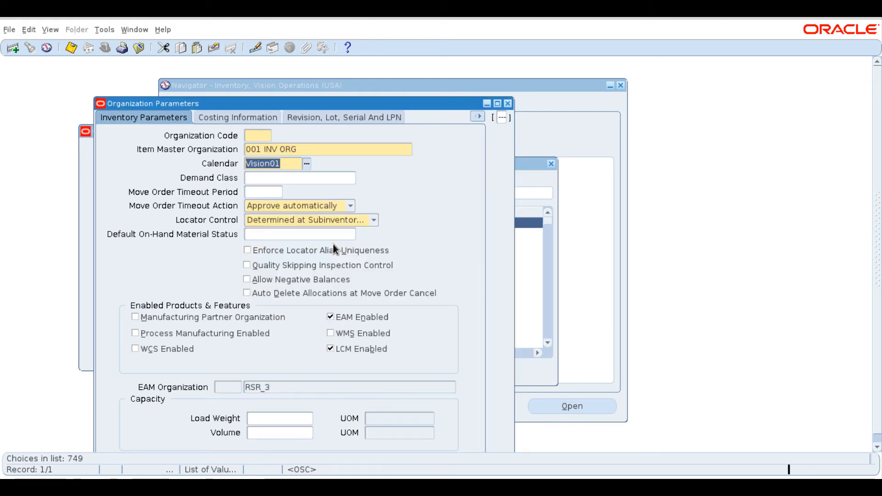
Step: Set the item master organization to Vision Operations by searching for vis%oper, and enter 809 as the organization code
{"action": "left_click", "coordinate": [306, 152]}
{"action": "key", "text": "ctrl+a"}
{"action": "key", "text": "BackSpace"}
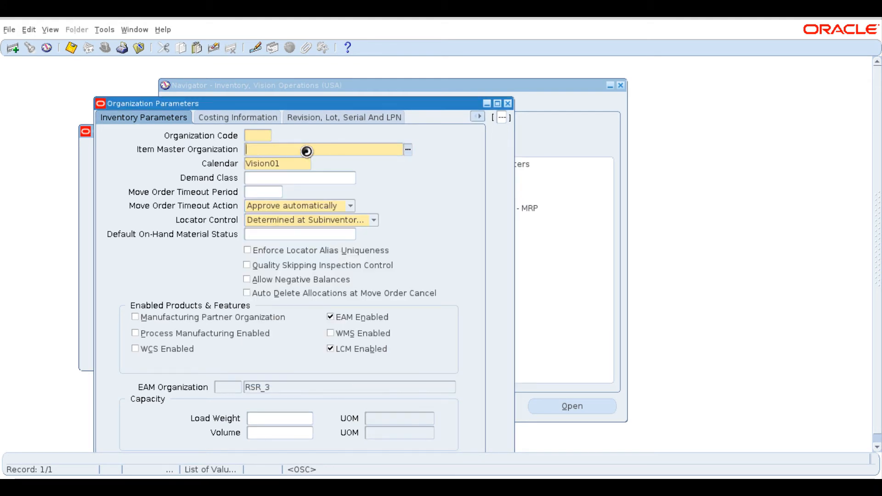
{"action": "type", "text": "vis%"}
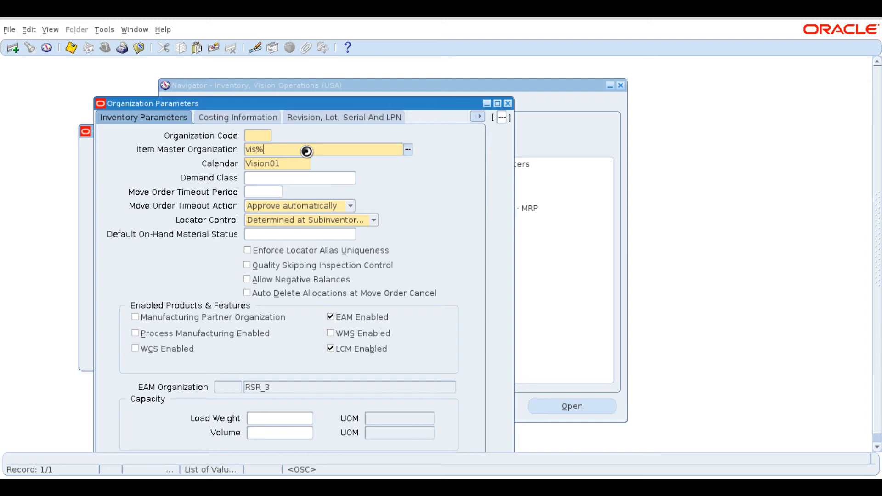
{"action": "type", "text": "oper"}
{"action": "key", "text": "Tab"}
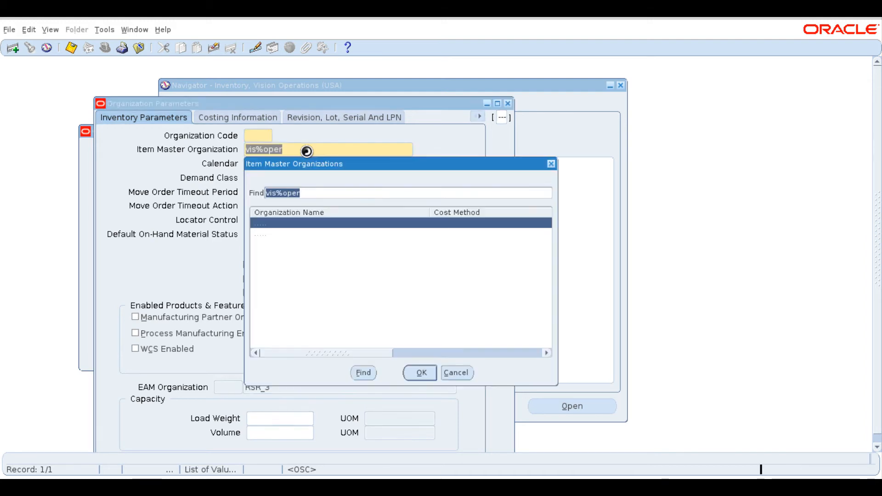
{"action": "left_click", "coordinate": [299, 234]}
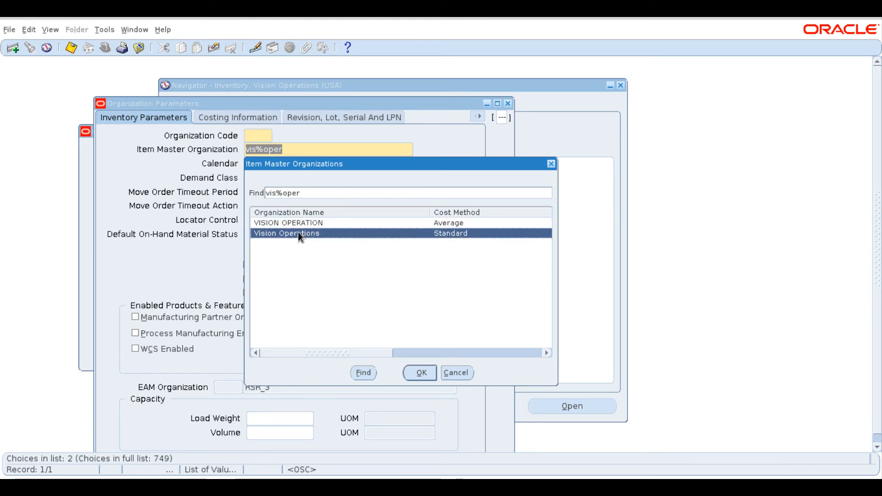
{"action": "left_click", "coordinate": [408, 374]}
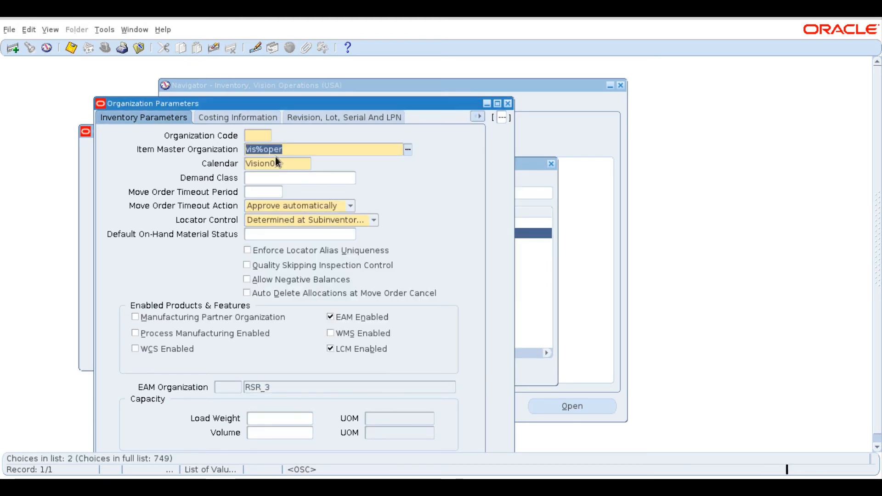
{"action": "left_click", "coordinate": [258, 136]}
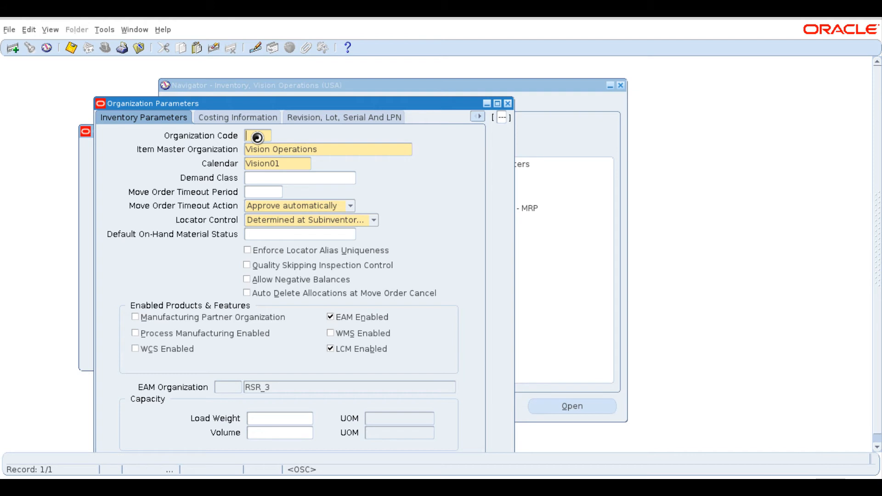
{"action": "type", "text": "809"}
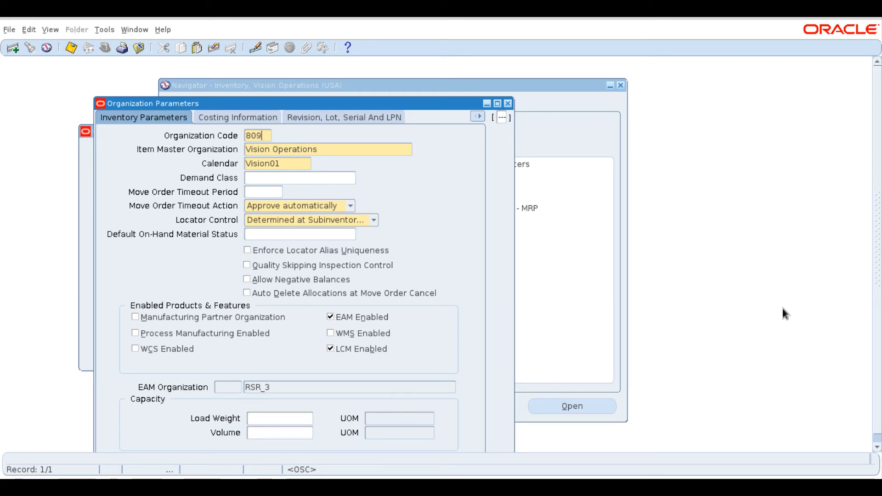
Step: Check the costing and revision/lot/serial settings of organization 809 and return to its inventory parameters
{"action": "left_click", "coordinate": [224, 90]}
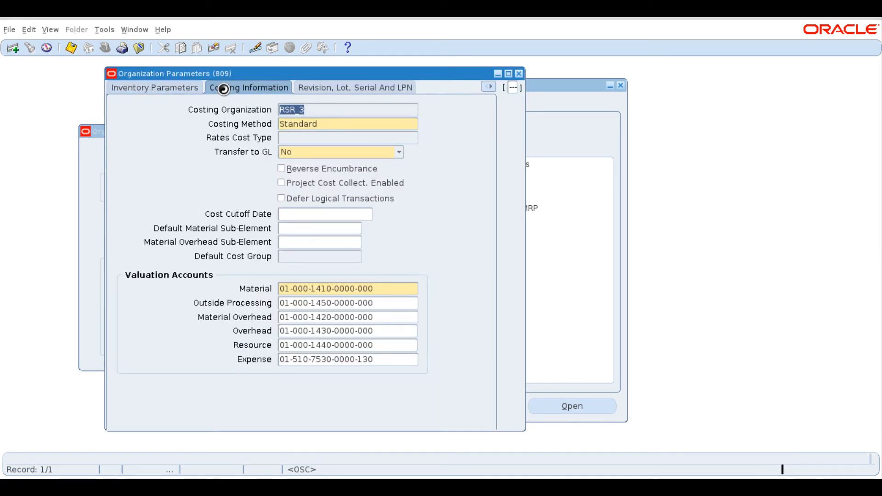
{"action": "left_click", "coordinate": [340, 86]}
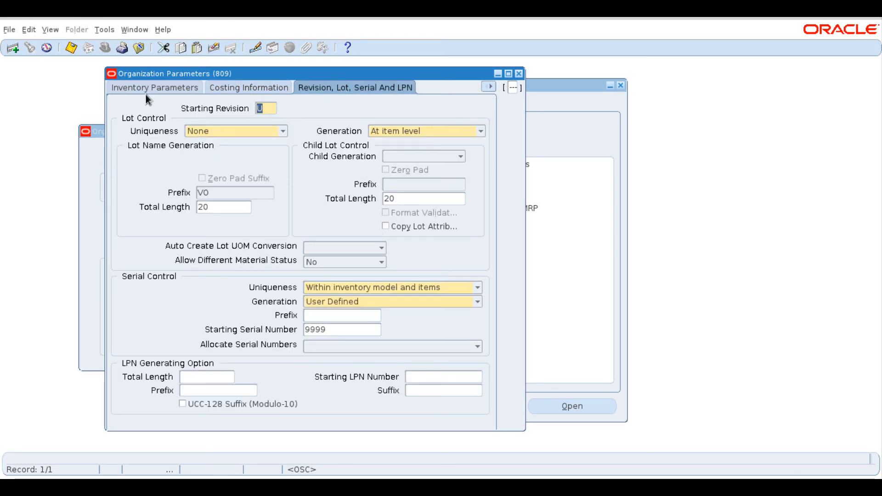
{"action": "left_click", "coordinate": [136, 88]}
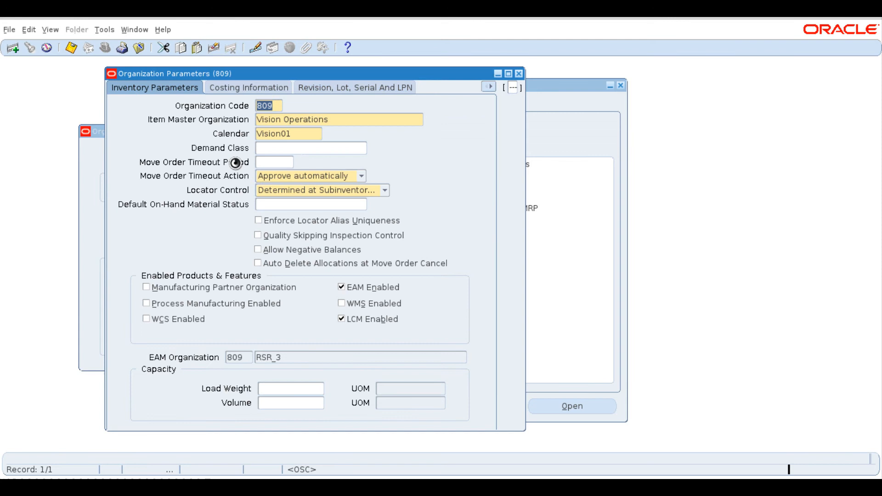
Step: Save the organization parameters for 809 and close them to return to the RSR_3 organization definition
{"action": "left_click", "coordinate": [276, 107]}
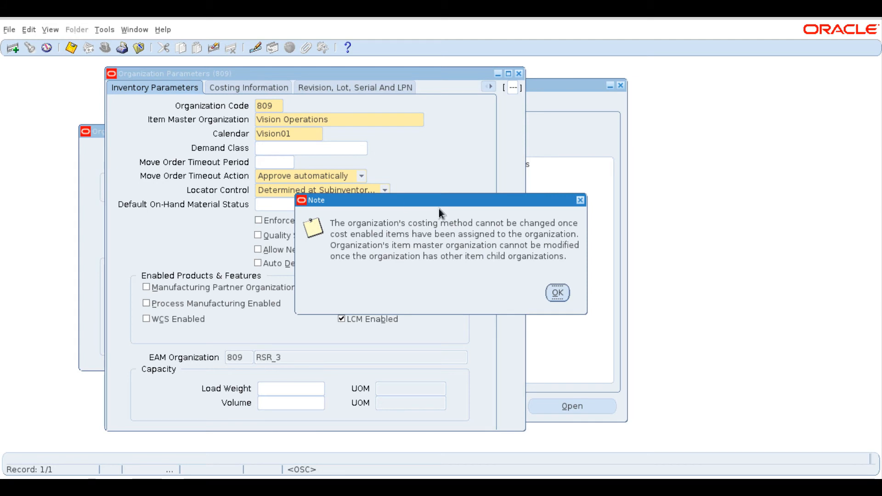
{"action": "left_click", "coordinate": [558, 295]}
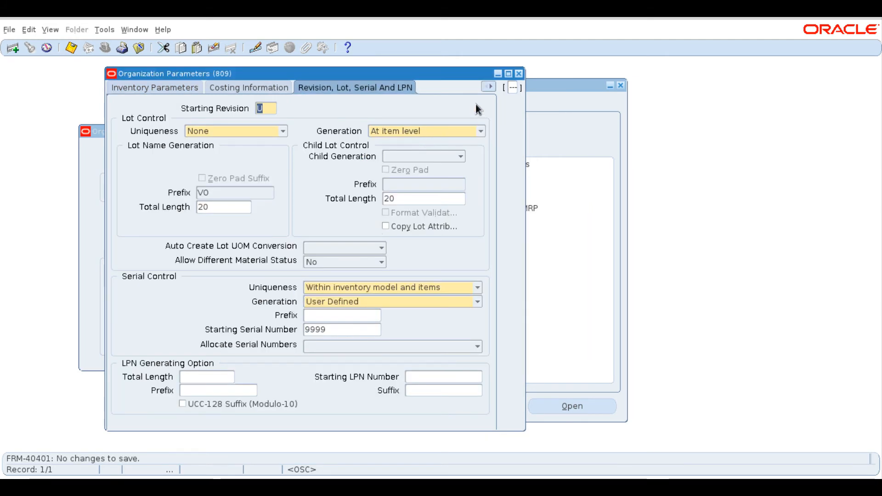
{"action": "left_click", "coordinate": [519, 73]}
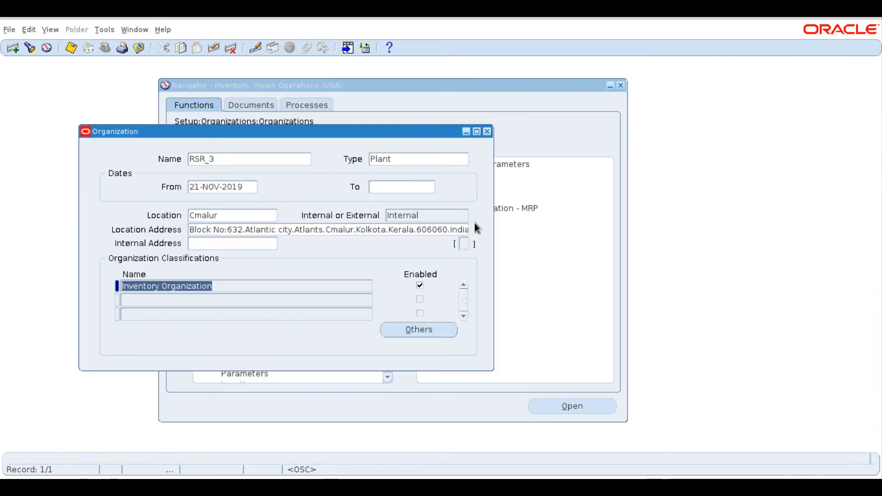
Step: Open the Receiving Information of organization RSR_3 from its Inventory Organization classification
{"action": "left_click", "coordinate": [406, 331]}
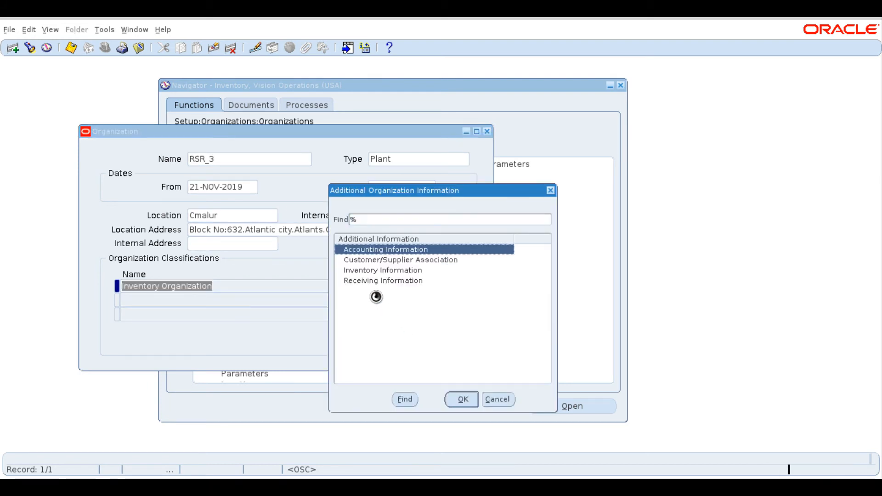
{"action": "left_click", "coordinate": [368, 283]}
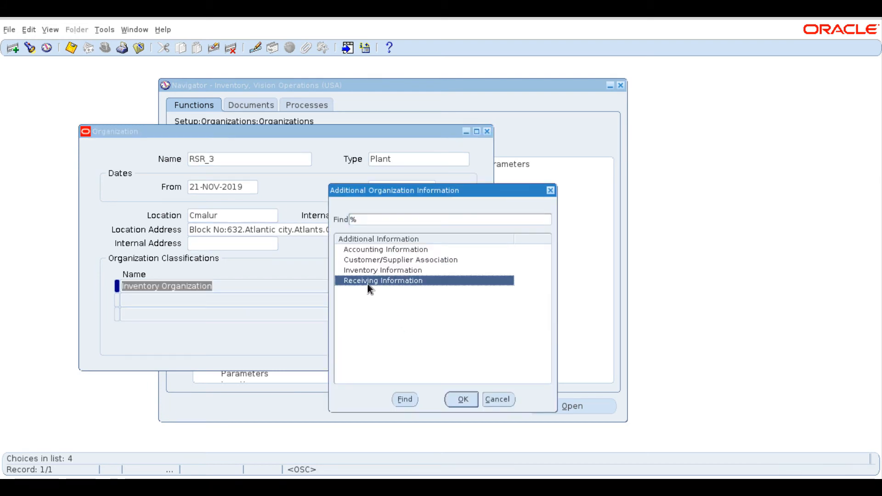
{"action": "left_click", "coordinate": [456, 402]}
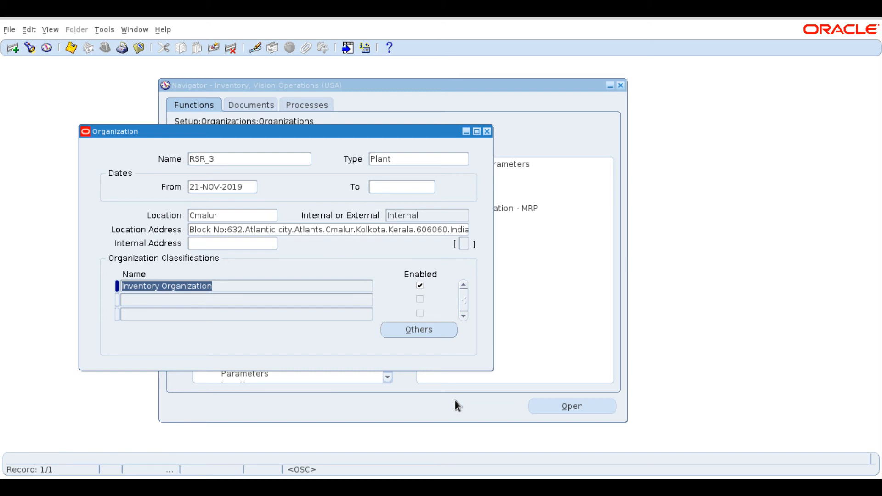
{"action": "left_click_drag", "start_coordinate": [343, 133], "coordinate": [439, 133]}
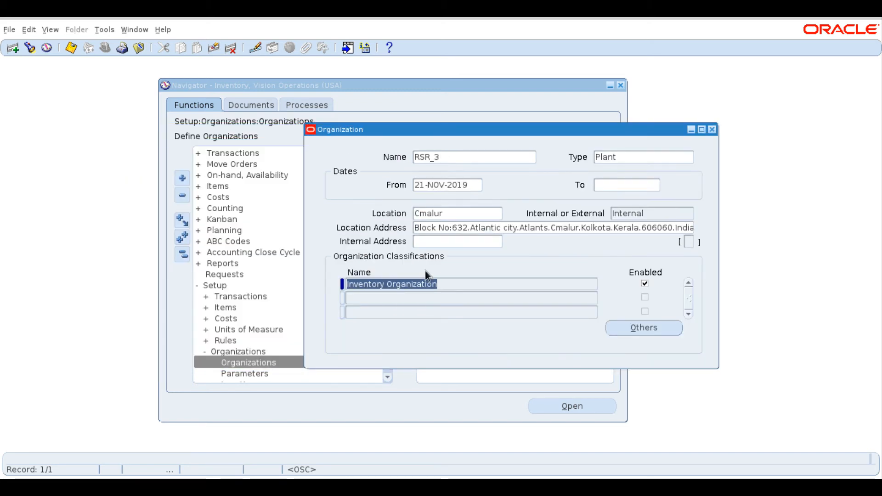
{"action": "left_click", "coordinate": [633, 325]}
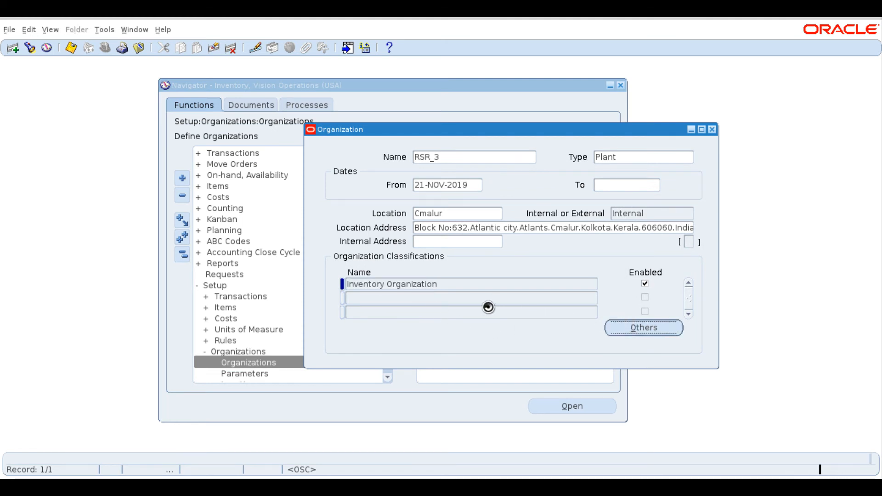
{"action": "left_click", "coordinate": [381, 279]}
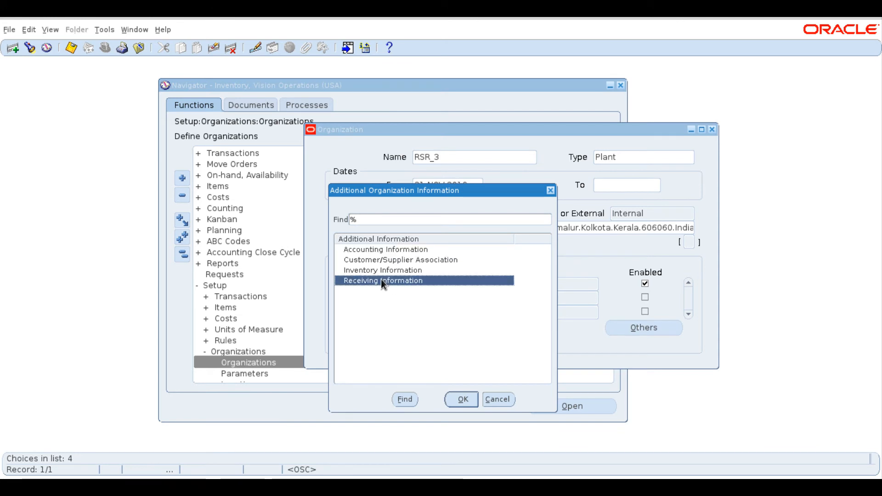
{"action": "left_click", "coordinate": [461, 399]}
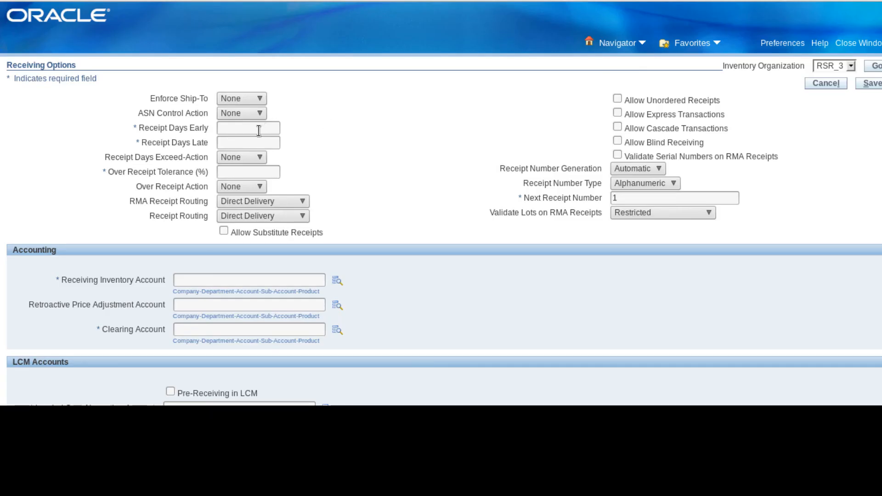
Step: Set Receipt Days Early to 1, Receipt Days Late to 2 and Over Receipt Tolerance to 4%
{"action": "left_click", "coordinate": [207, 130]}
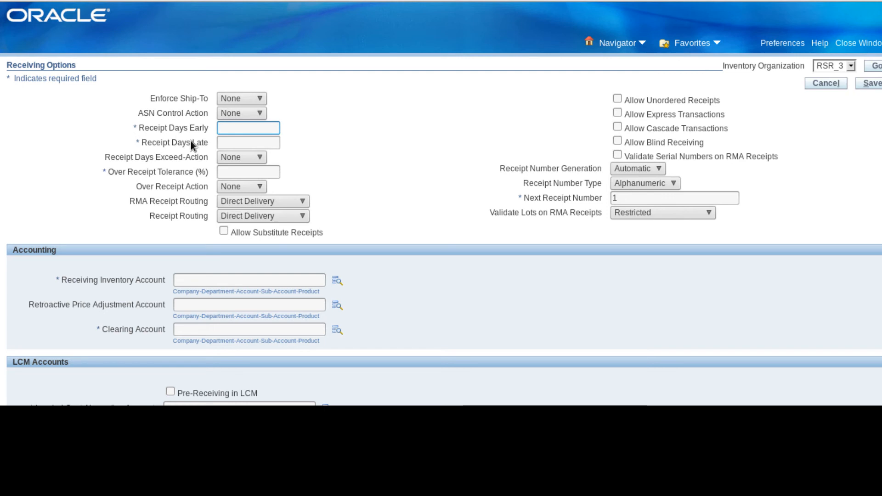
{"action": "type", "text": "1"}
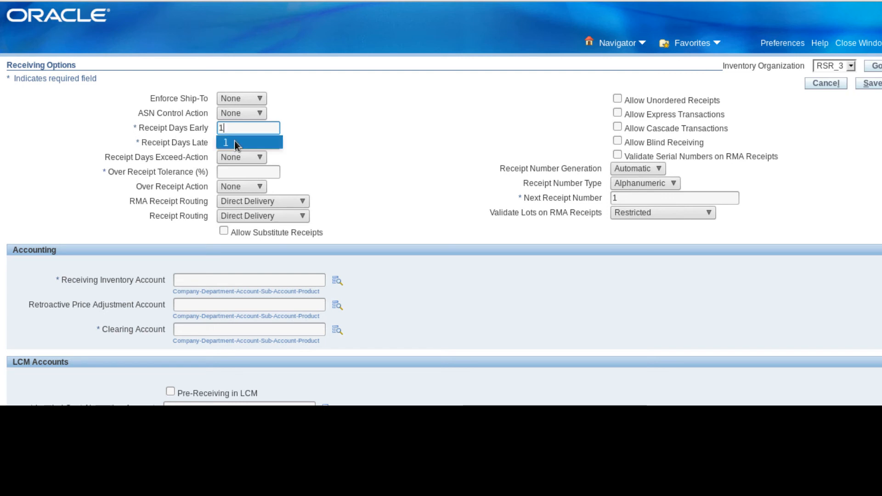
{"action": "left_click", "coordinate": [234, 141]}
{"action": "left_click", "coordinate": [233, 148]}
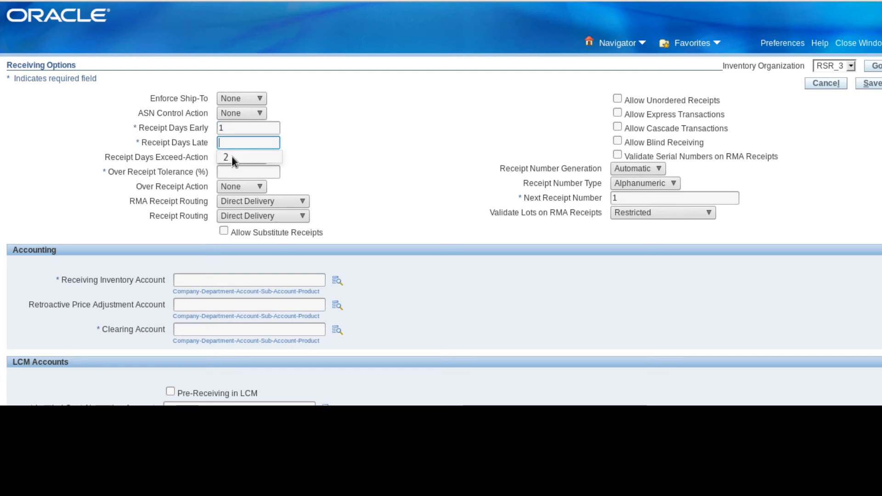
{"action": "type", "text": "2"}
{"action": "left_click", "coordinate": [228, 174]}
{"action": "type", "text": "4"}
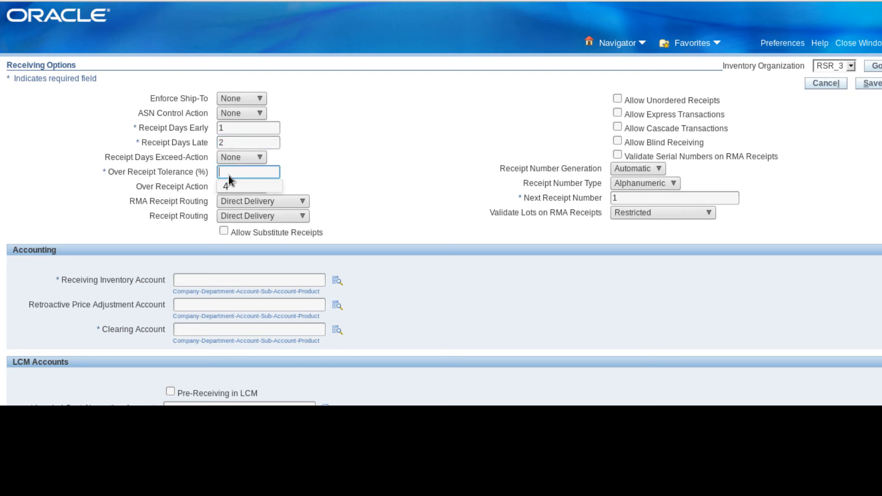
{"action": "left_click", "coordinate": [228, 186]}
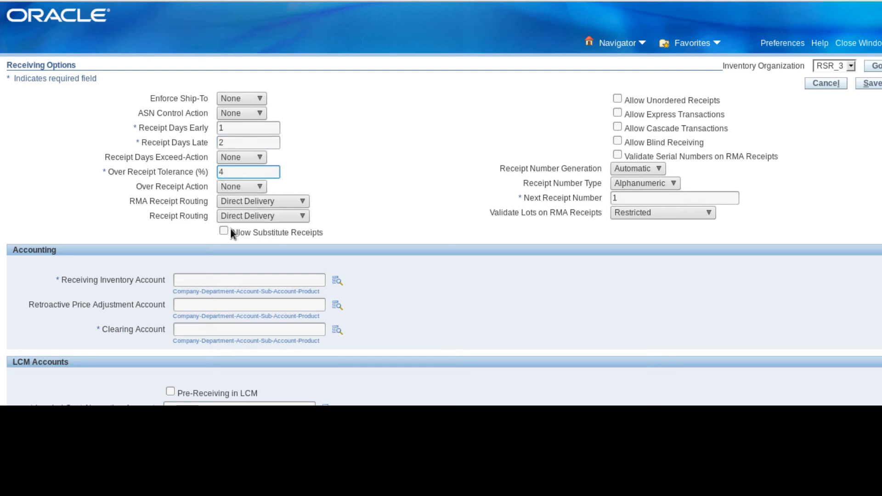
{"action": "left_click", "coordinate": [177, 280]}
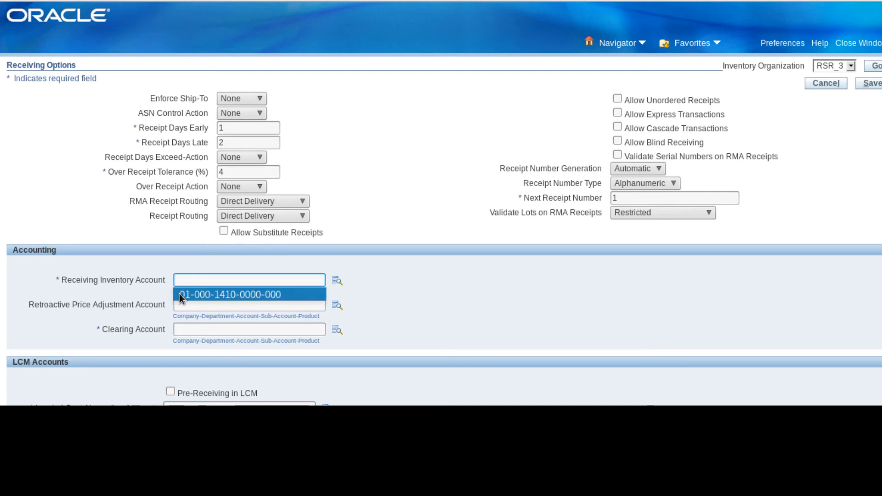
{"action": "left_click", "coordinate": [180, 295]}
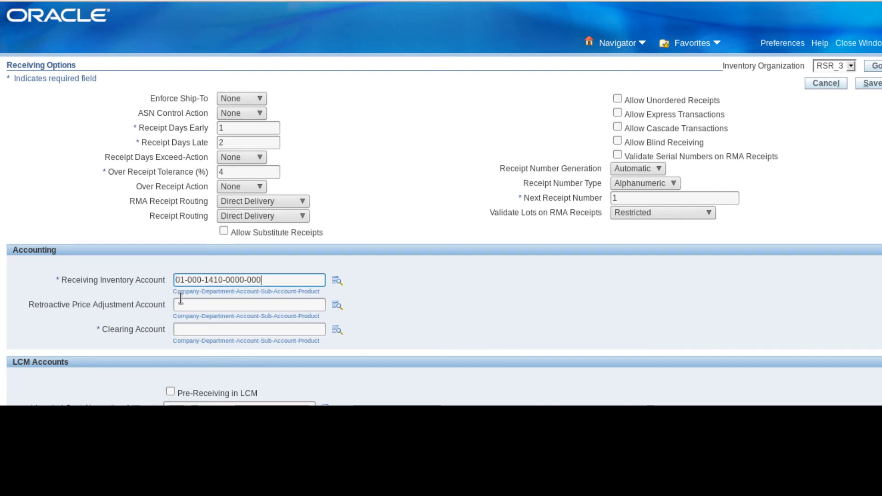
{"action": "left_click_drag", "start_coordinate": [136, 281], "coordinate": [123, 281]}
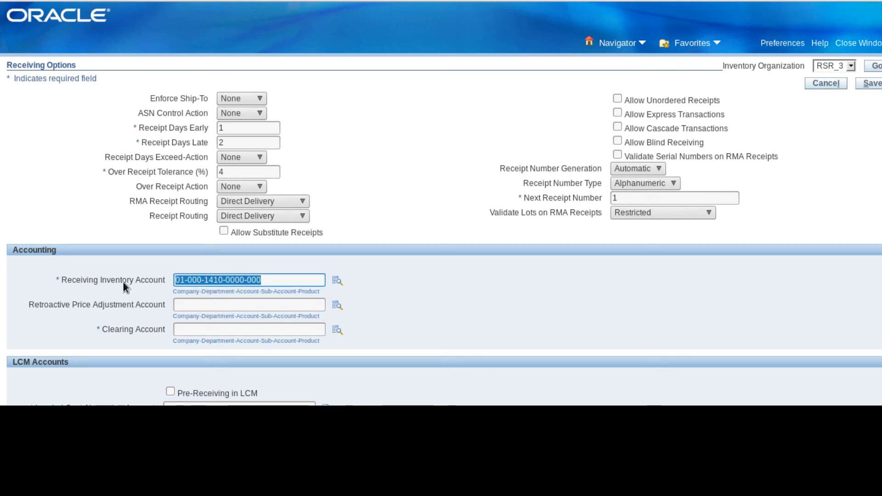
{"action": "key", "text": "BackSpace"}
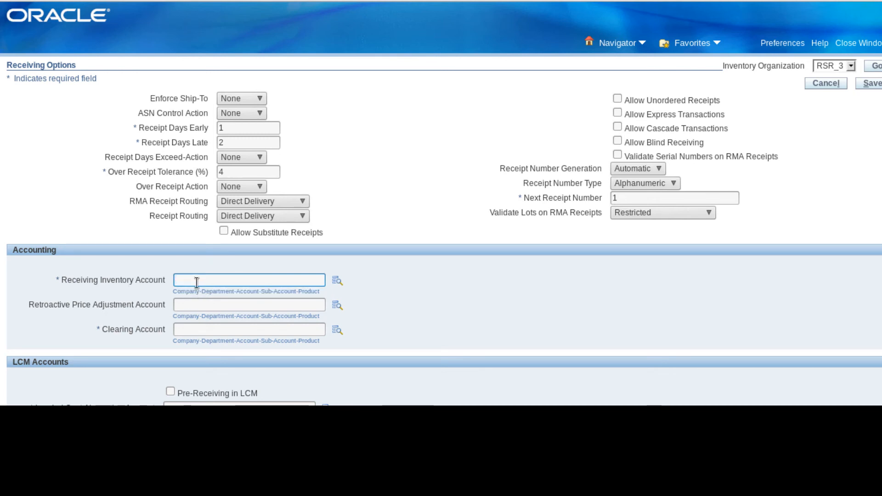
{"action": "left_click", "coordinate": [197, 281]}
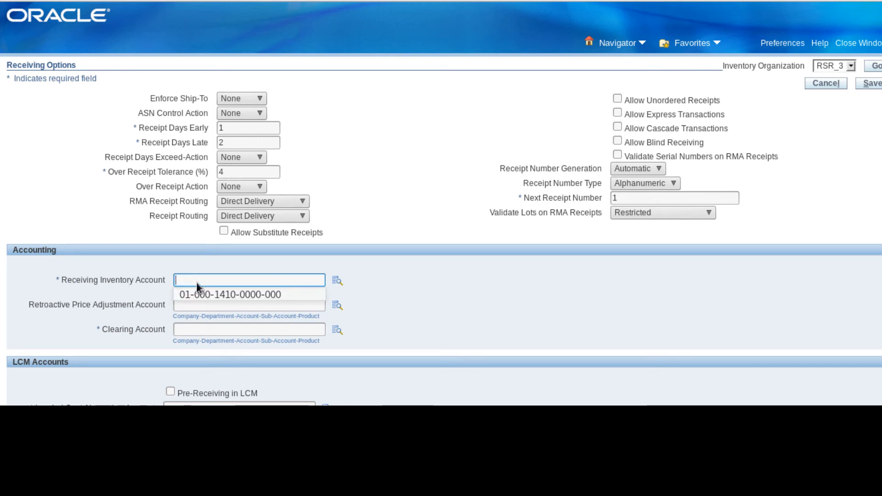
{"action": "left_click", "coordinate": [336, 282]}
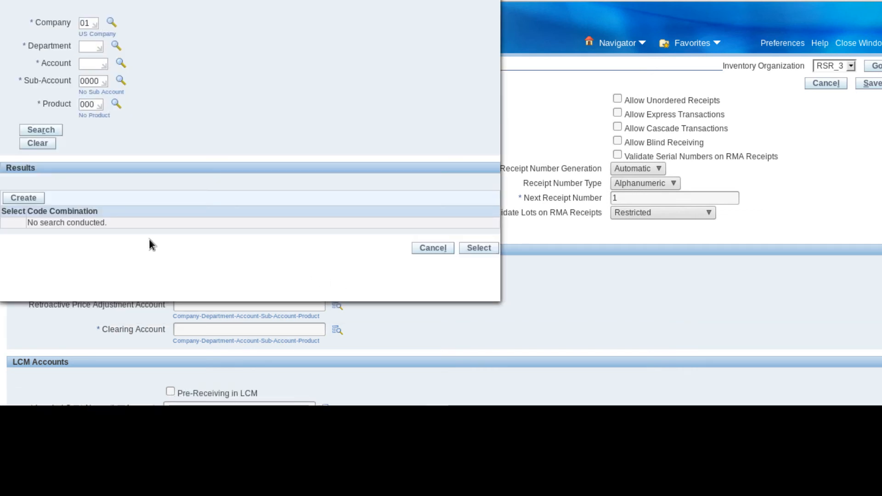
{"action": "left_click", "coordinate": [56, 131]}
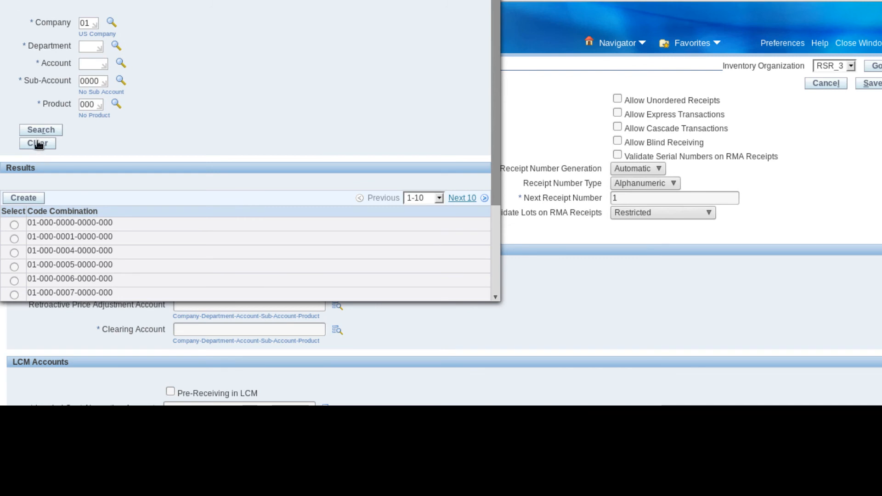
{"action": "scroll", "coordinate": [488, 108], "scroll_direction": "down", "scroll_amount": 3}
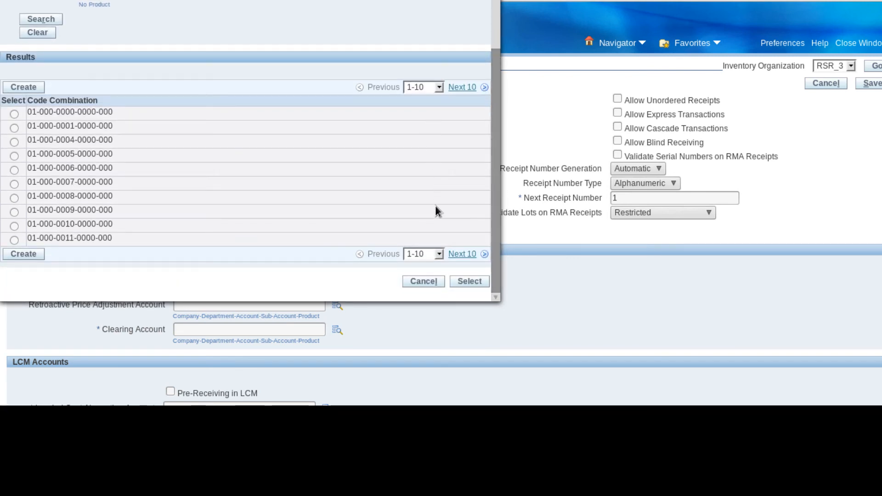
{"action": "left_click", "coordinate": [473, 256]}
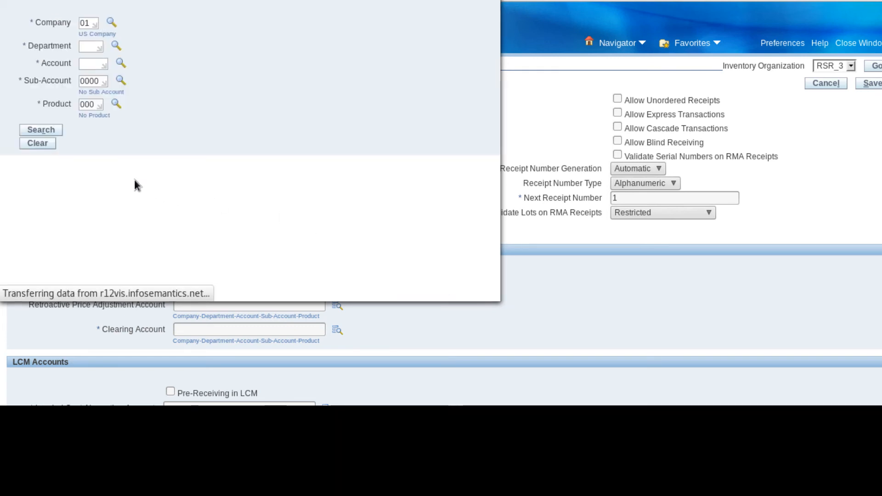
{"action": "left_click", "coordinate": [16, 227]}
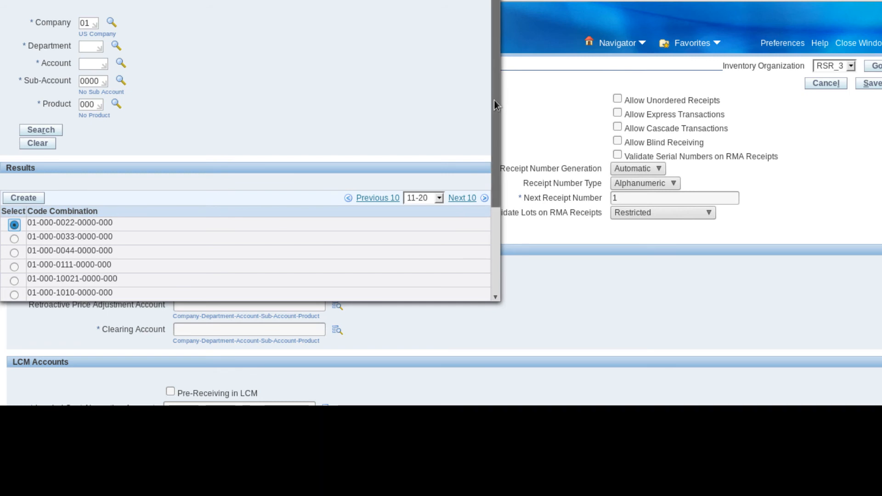
{"action": "left_click_drag", "start_coordinate": [494, 101], "coordinate": [502, 208]}
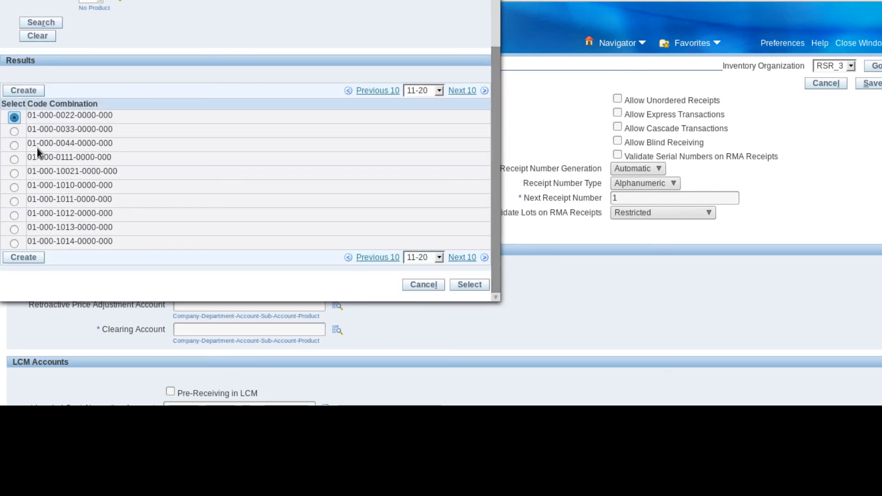
{"action": "left_click", "coordinate": [14, 133]}
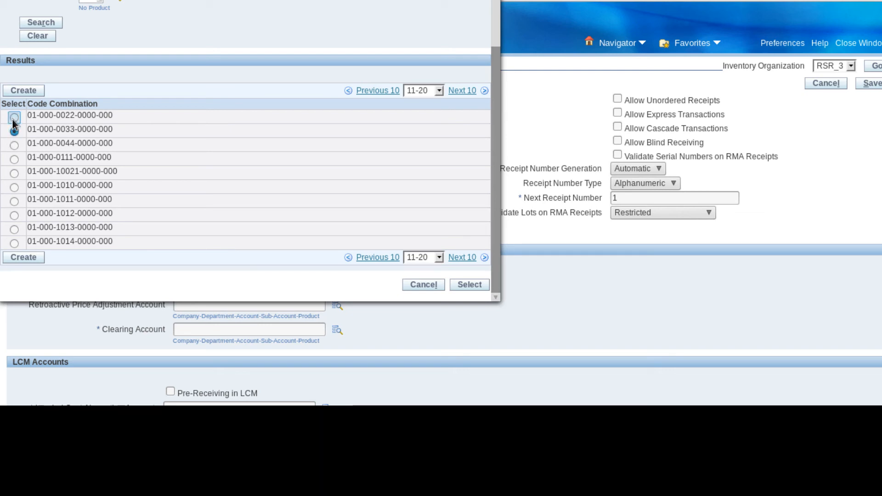
{"action": "left_click", "coordinate": [13, 117]}
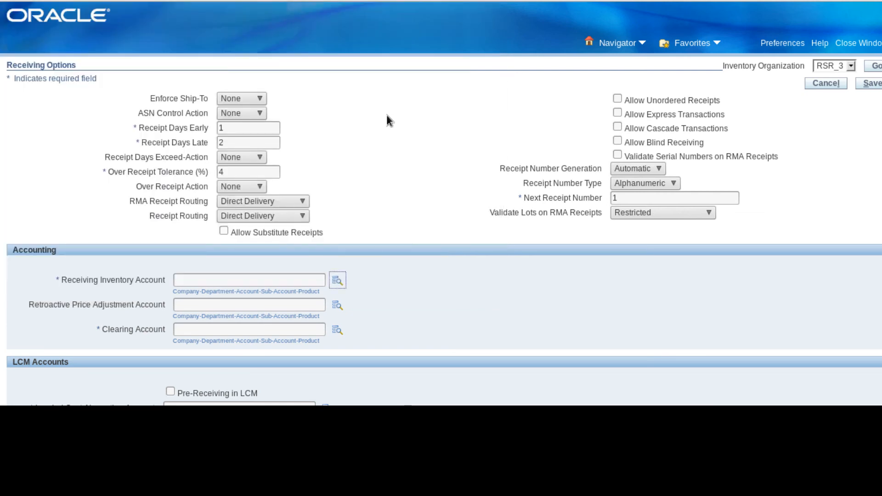
{"action": "left_click", "coordinate": [242, 280]}
{"action": "left_click", "coordinate": [242, 281]}
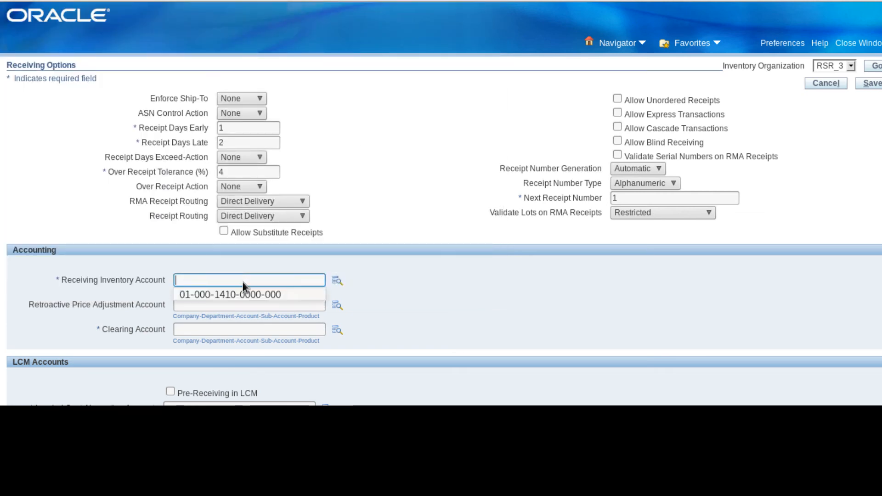
{"action": "left_click", "coordinate": [234, 293]}
{"action": "left_click", "coordinate": [230, 303]}
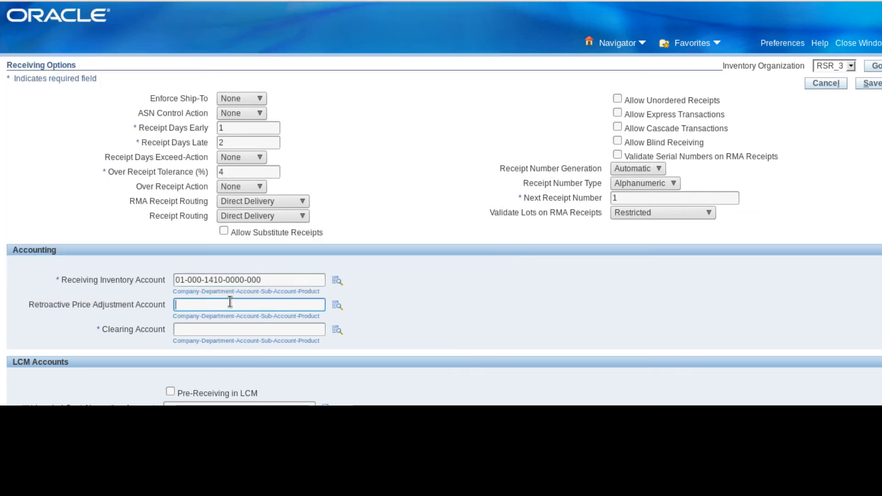
{"action": "left_click", "coordinate": [222, 329]}
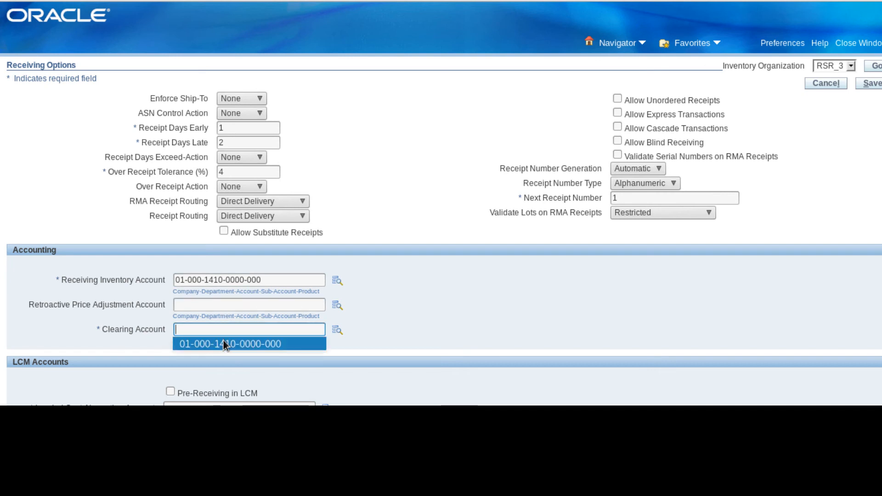
{"action": "left_click", "coordinate": [227, 344]}
{"action": "scroll", "coordinate": [435, 241], "scroll_direction": "down", "scroll_amount": 3}
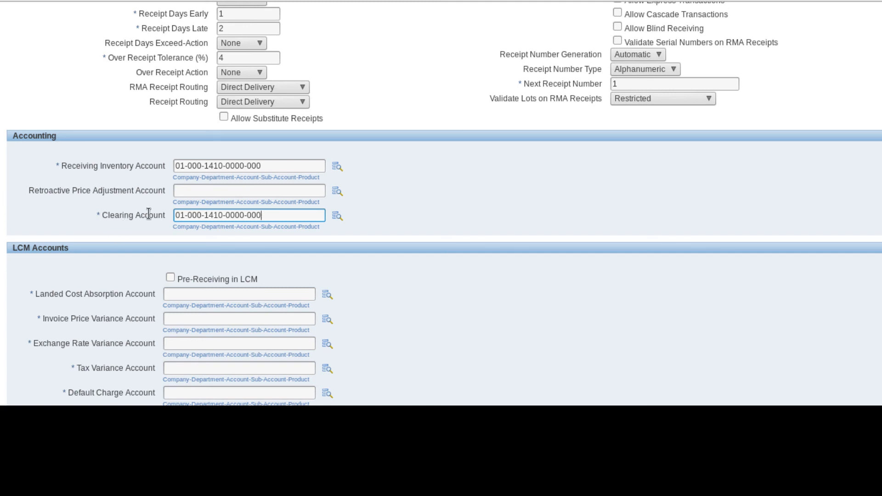
{"action": "scroll", "coordinate": [444, 204], "scroll_direction": "down", "scroll_amount": 3}
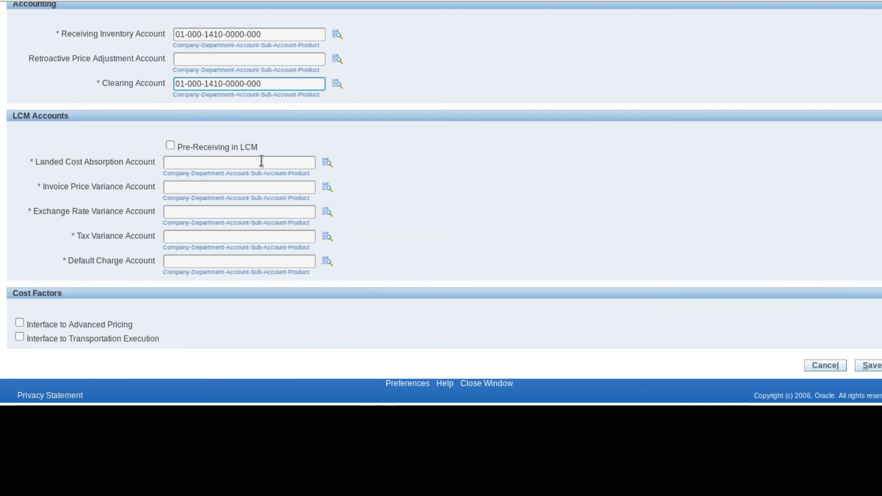
{"action": "left_click", "coordinate": [215, 162]}
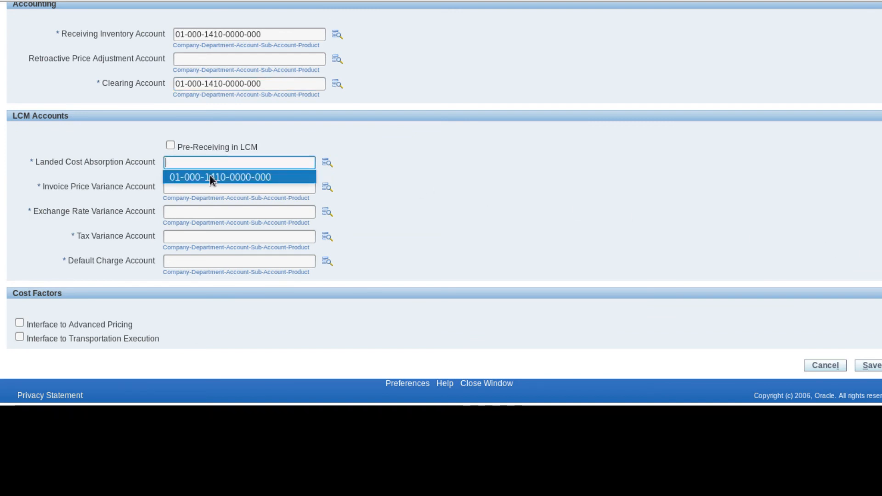
{"action": "left_click", "coordinate": [207, 177]}
{"action": "left_click", "coordinate": [203, 188]}
{"action": "left_click", "coordinate": [205, 203]}
{"action": "left_click", "coordinate": [205, 212]}
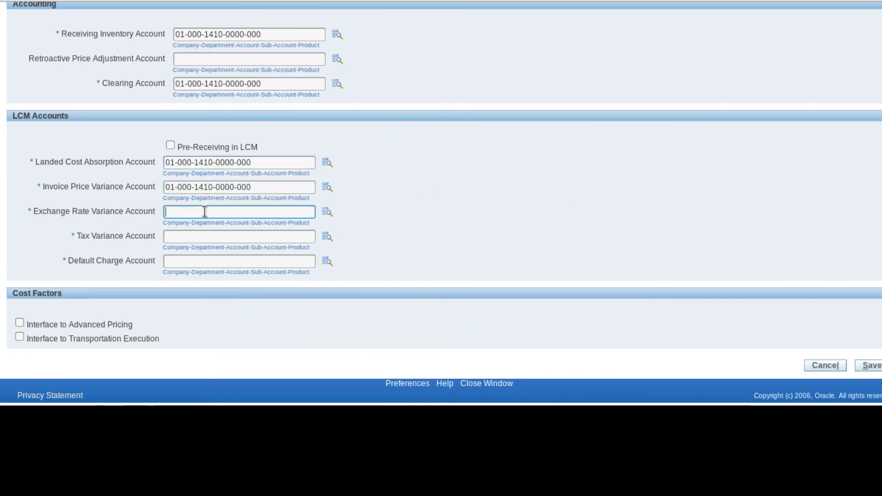
{"action": "left_click", "coordinate": [205, 226]}
{"action": "left_click", "coordinate": [204, 237]}
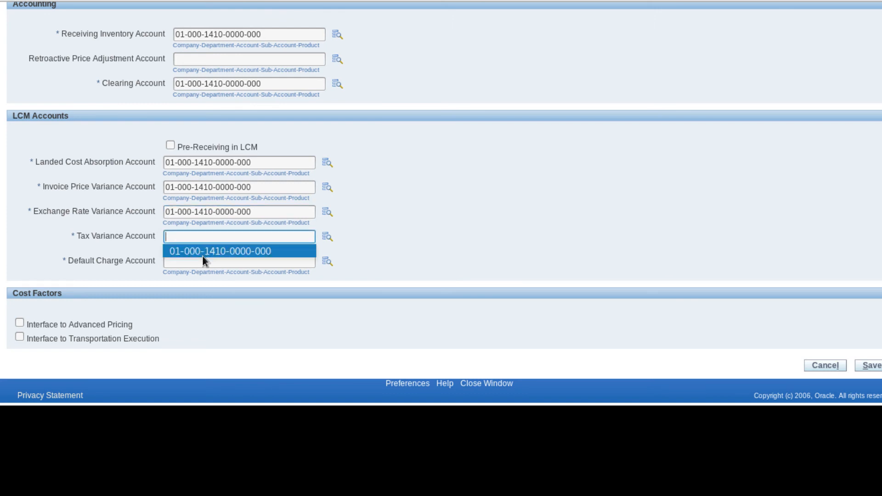
{"action": "left_click", "coordinate": [203, 252]}
{"action": "left_click", "coordinate": [202, 260]}
{"action": "left_click", "coordinate": [202, 275]}
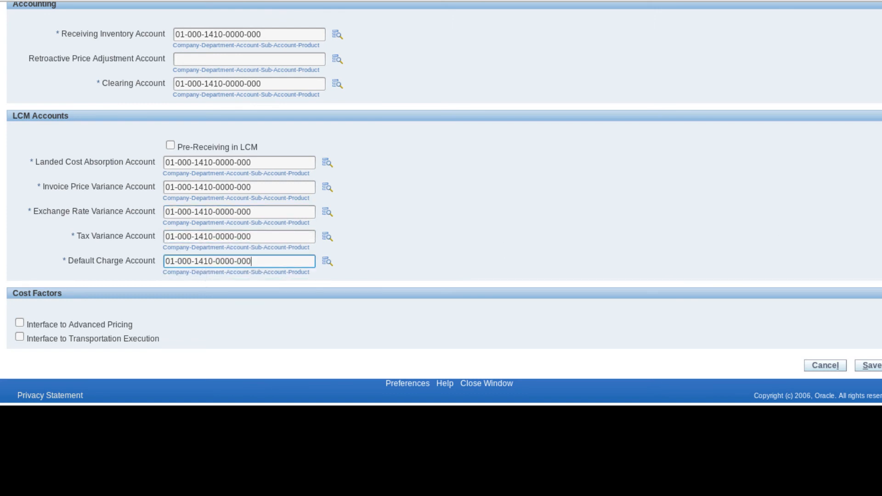
{"action": "left_click_drag", "start_coordinate": [879, 215], "coordinate": [879, 241]}
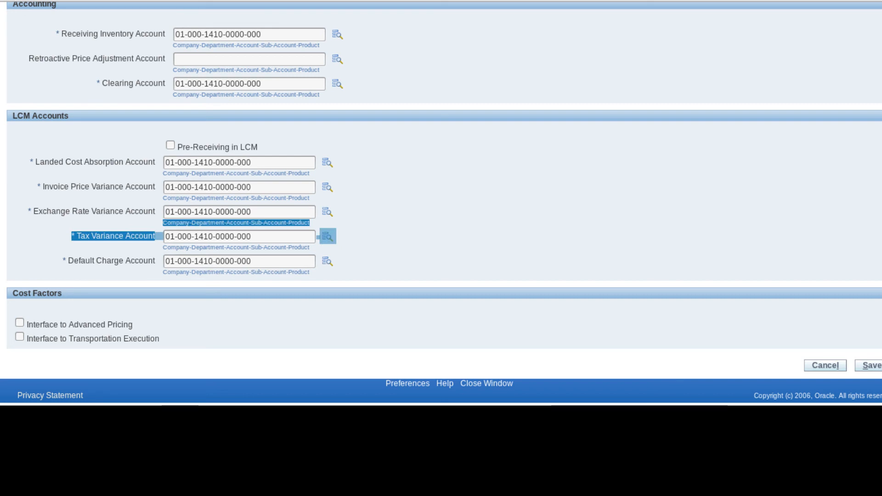
Step: Save the receiving options for organization RSR_3
{"action": "left_click", "coordinate": [536, 207]}
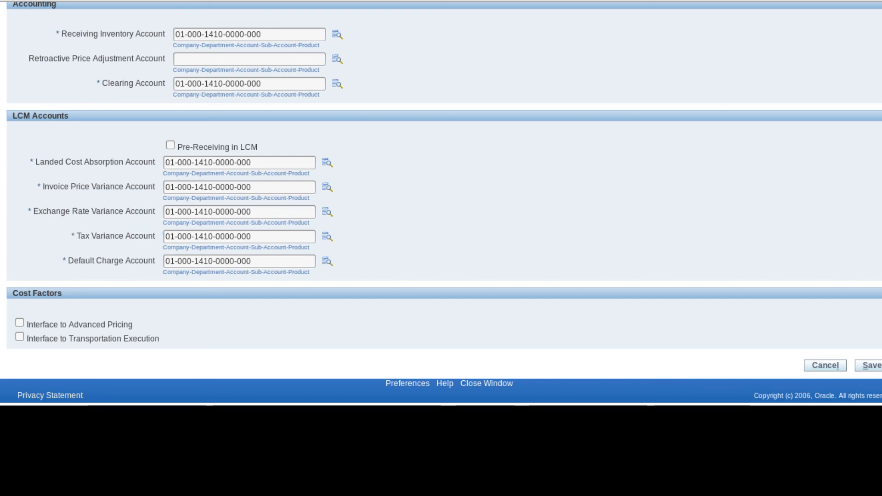
{"action": "scroll", "coordinate": [871, 257], "scroll_direction": "up", "scroll_amount": 3}
{"action": "scroll", "coordinate": [441, 204], "scroll_direction": "up", "scroll_amount": 3}
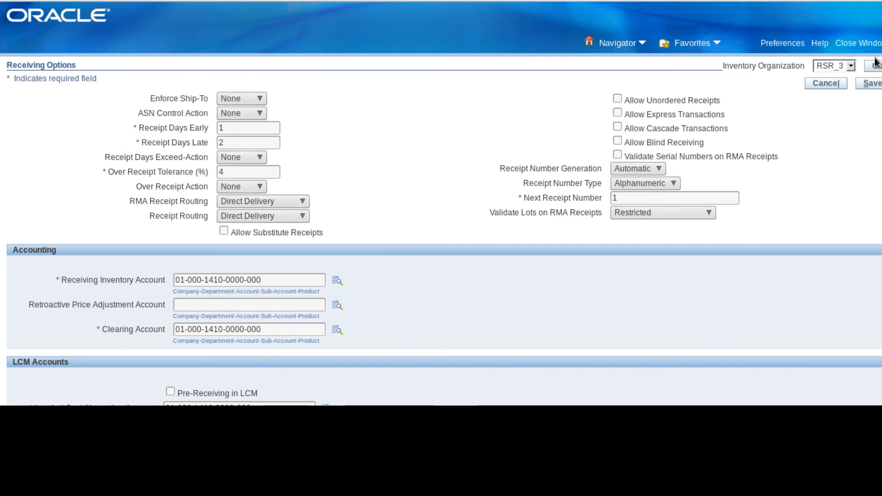
{"action": "left_click", "coordinate": [638, 197]}
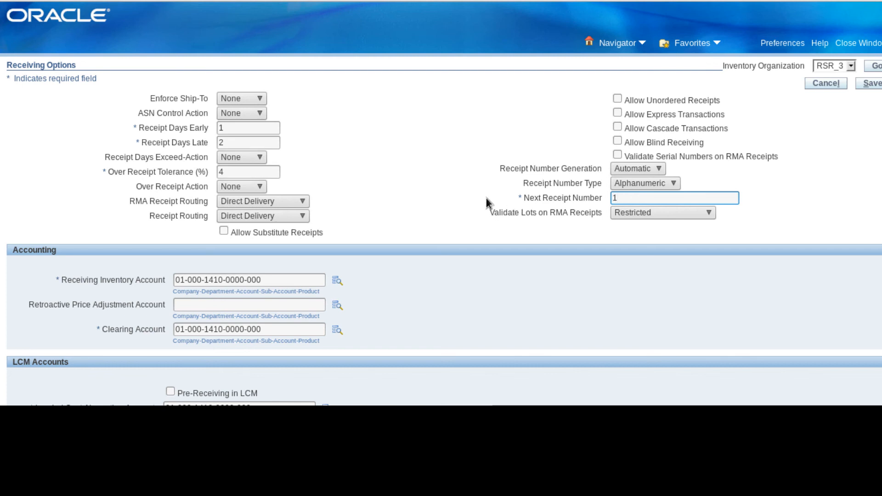
{"action": "left_click", "coordinate": [872, 85]}
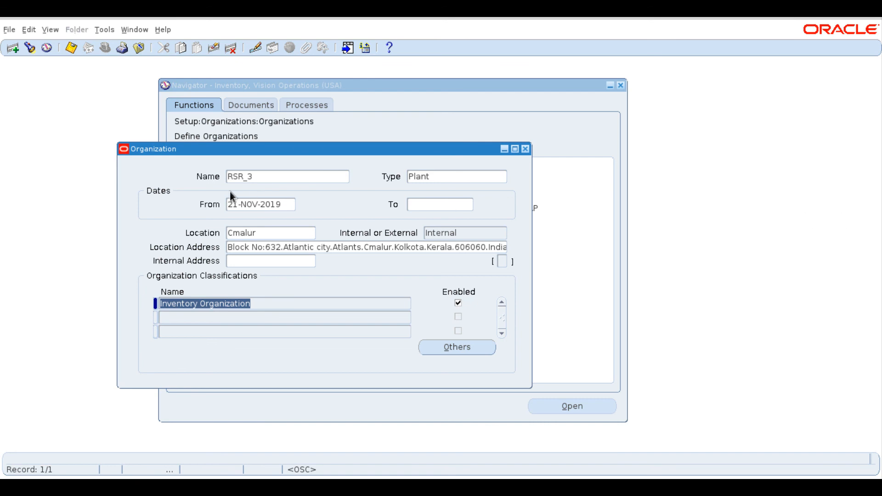
Step: Save the RSR_3 organization record and close the Organization form
{"action": "left_click_drag", "start_coordinate": [201, 150], "coordinate": [123, 159]}
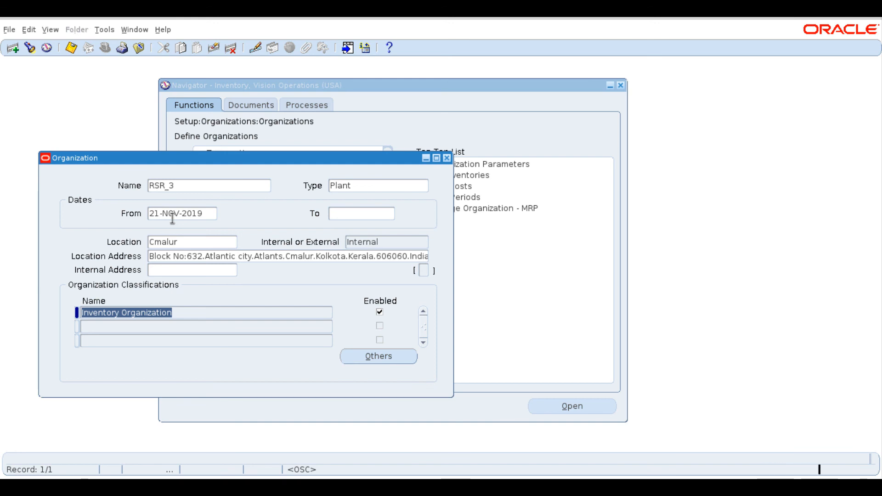
{"action": "key", "text": "ctrl+s"}
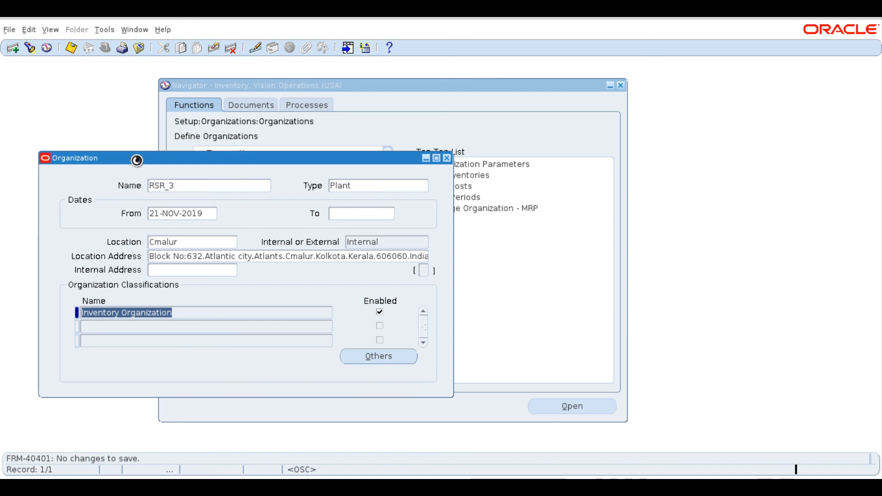
{"action": "left_click_drag", "start_coordinate": [136, 159], "coordinate": [329, 155]}
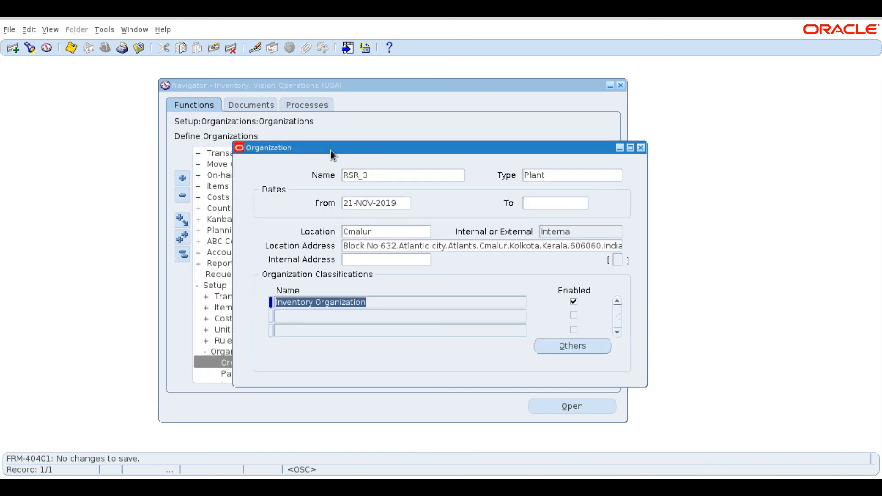
{"action": "left_click", "coordinate": [641, 150]}
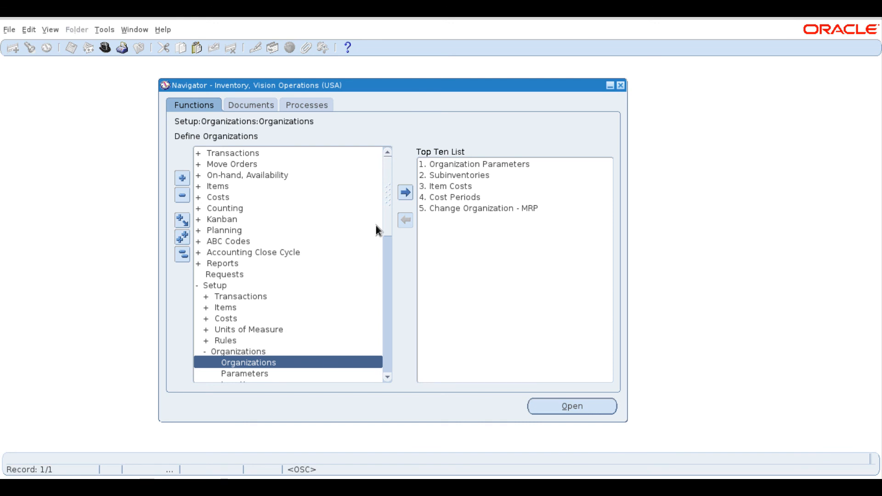
Step: Change the working organization to 809 RSR_3, filtering the organizations list with 80%
{"action": "key", "text": "5"}
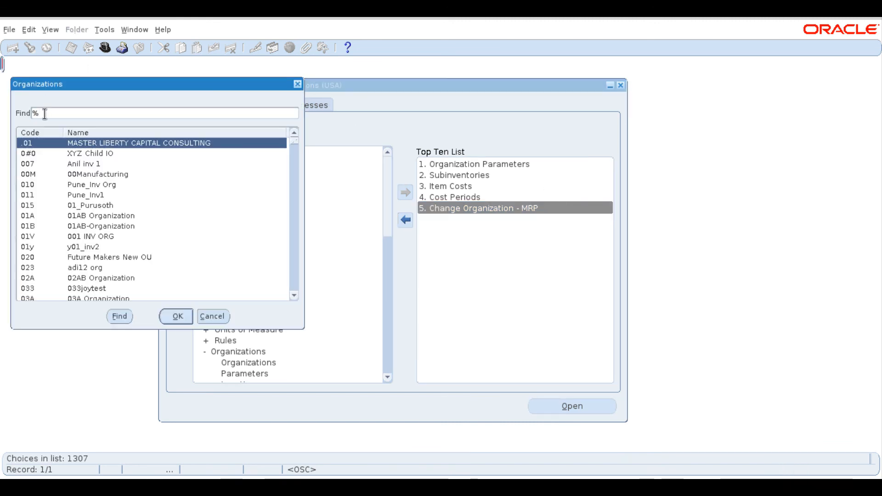
{"action": "key", "text": "BackSpace"}
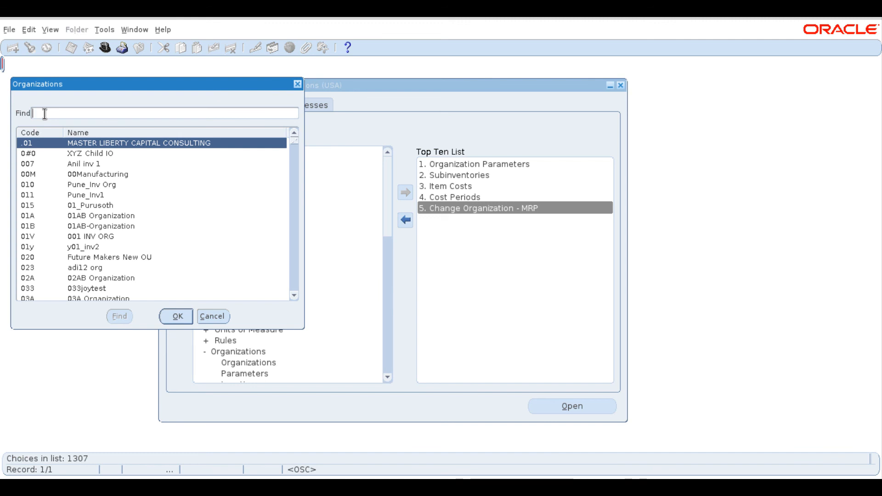
{"action": "type", "text": "80%"}
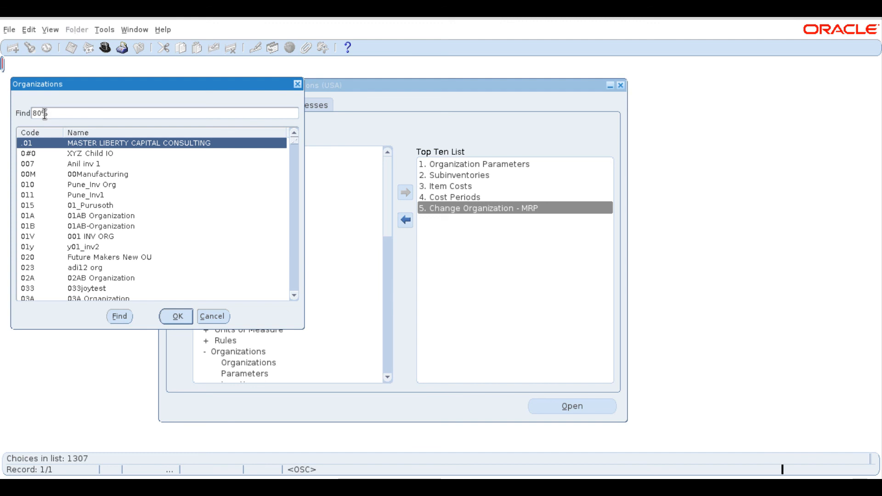
{"action": "key", "text": "Return"}
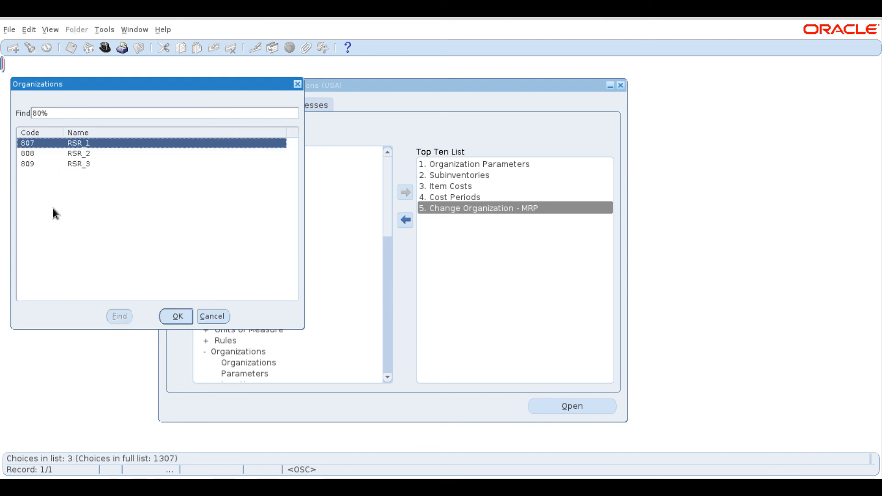
{"action": "left_click", "coordinate": [23, 164]}
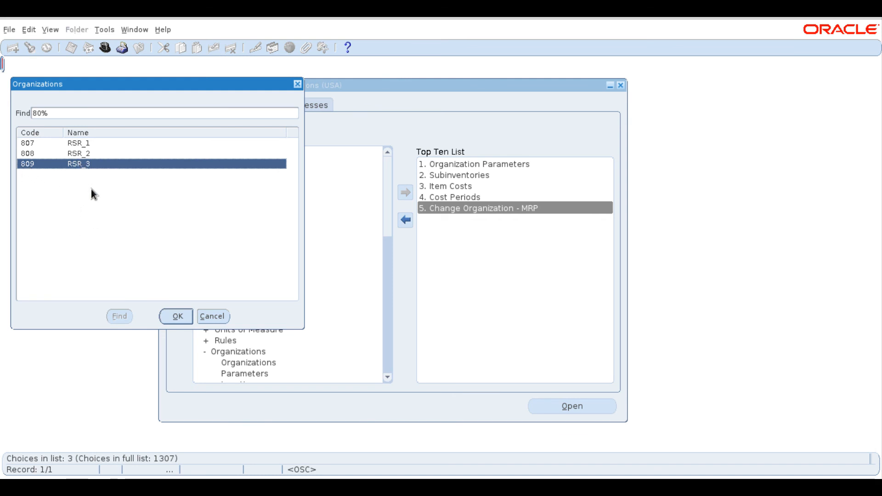
{"action": "left_click", "coordinate": [169, 315]}
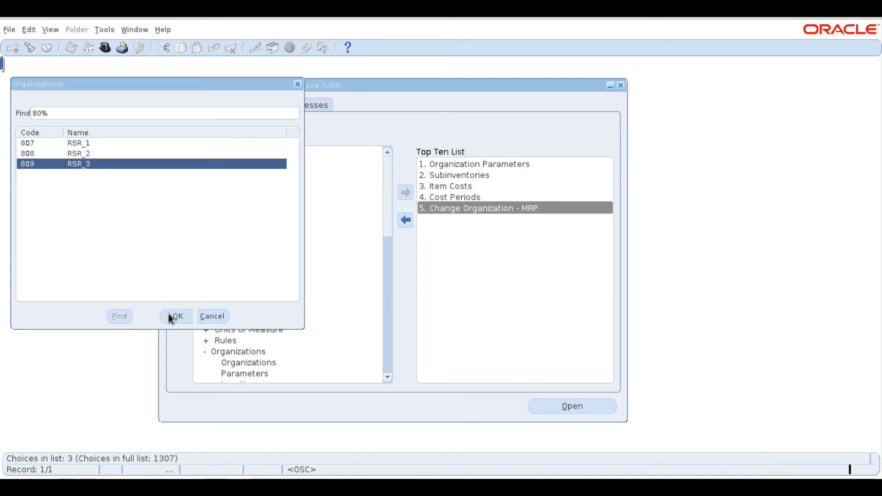